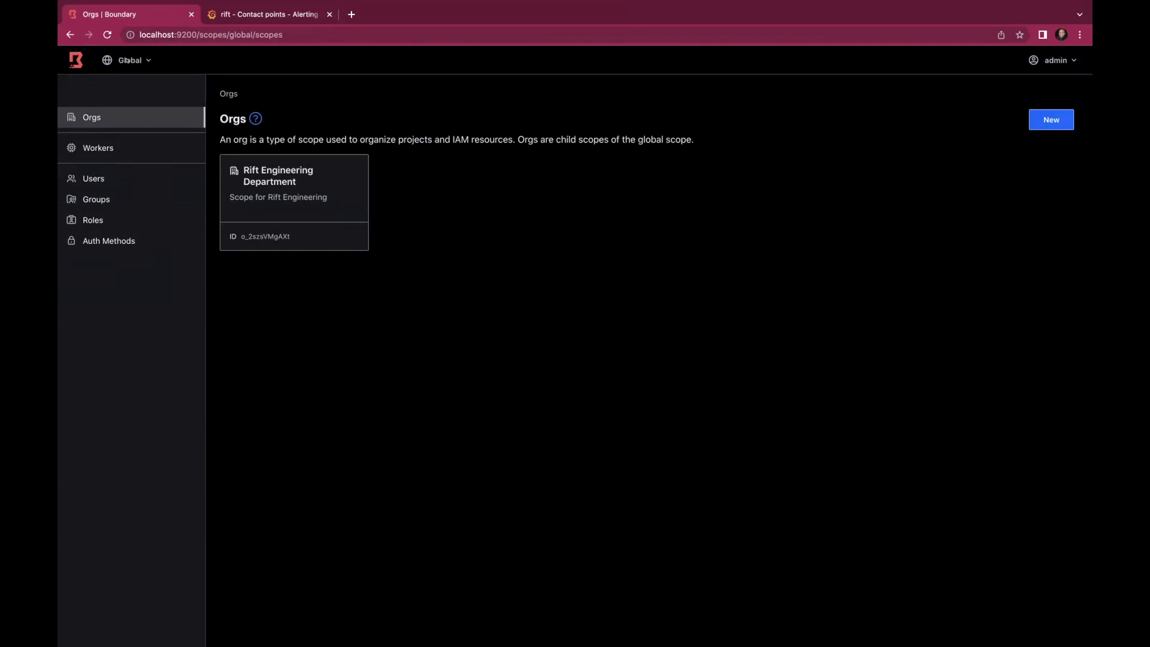
Step: Enlarge the page and open the Databases project of the Rift Engineering Department org
{"action": "key", "text": "super+plus"}
{"action": "key", "text": "super+plus"}
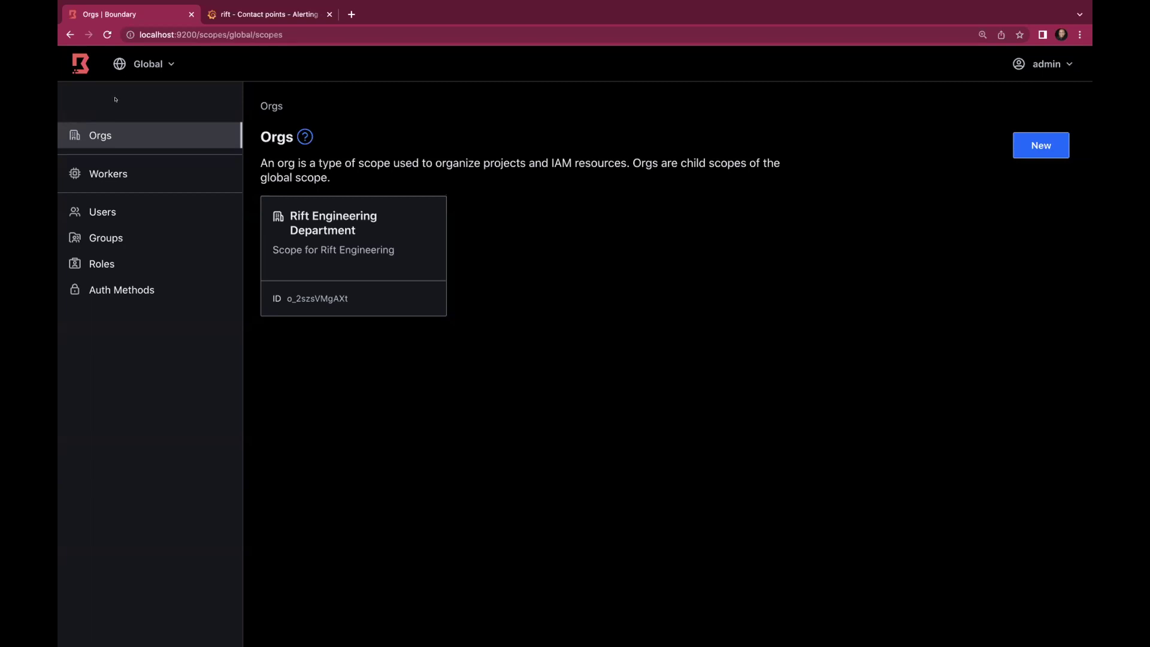
{"action": "left_click", "coordinate": [302, 284]}
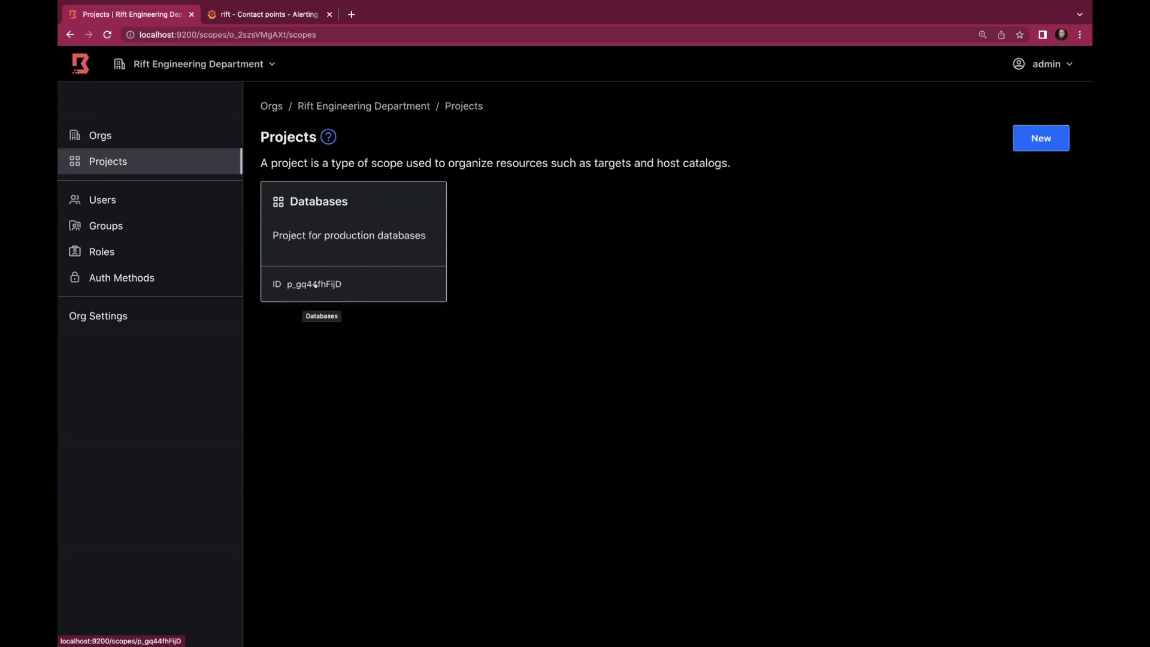
{"action": "left_click", "coordinate": [329, 262]}
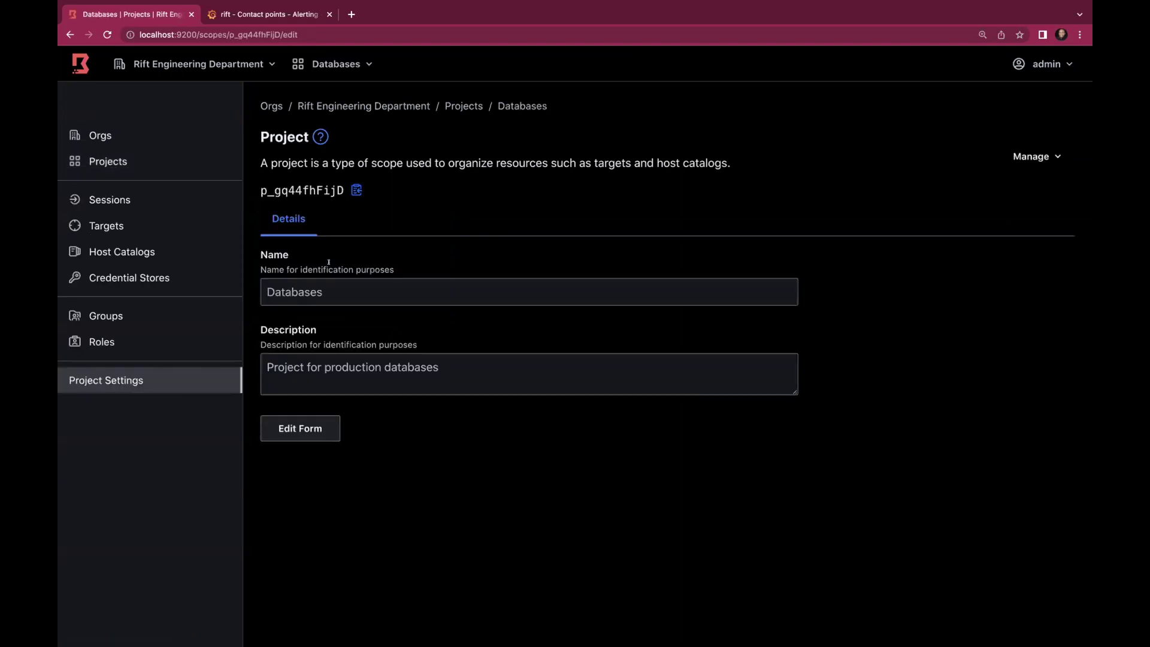
Step: Review the hosts and the host sets of the Helsinki Region Databases host catalog
{"action": "left_click", "coordinate": [146, 253]}
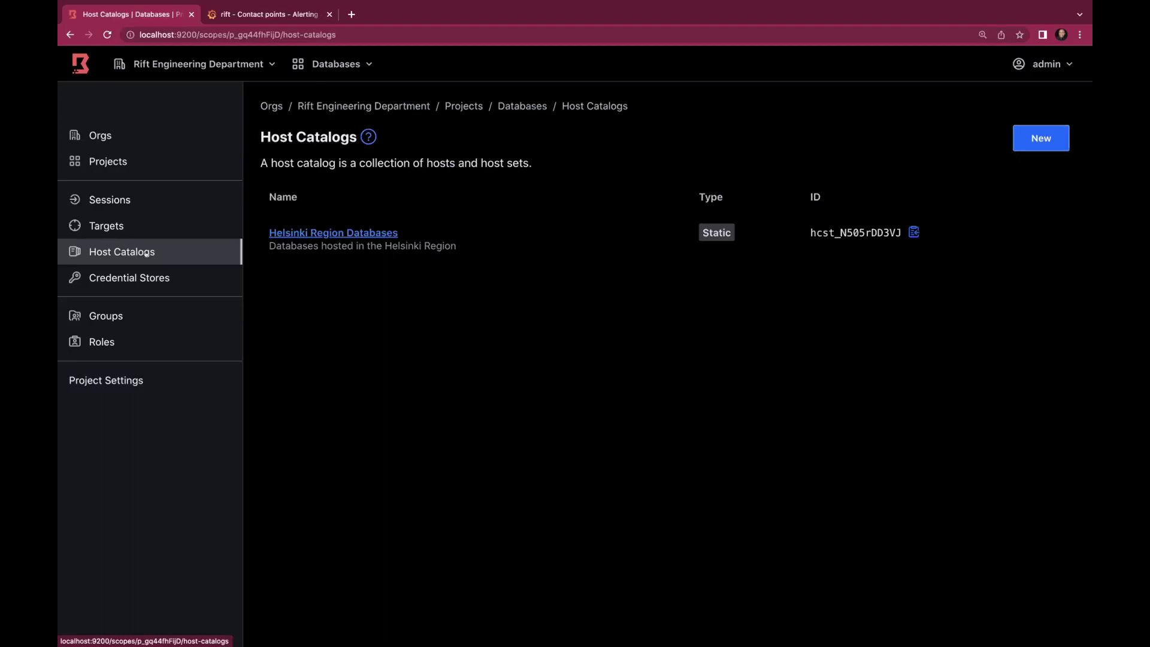
{"action": "left_click", "coordinate": [296, 232]}
{"action": "left_click", "coordinate": [343, 220]}
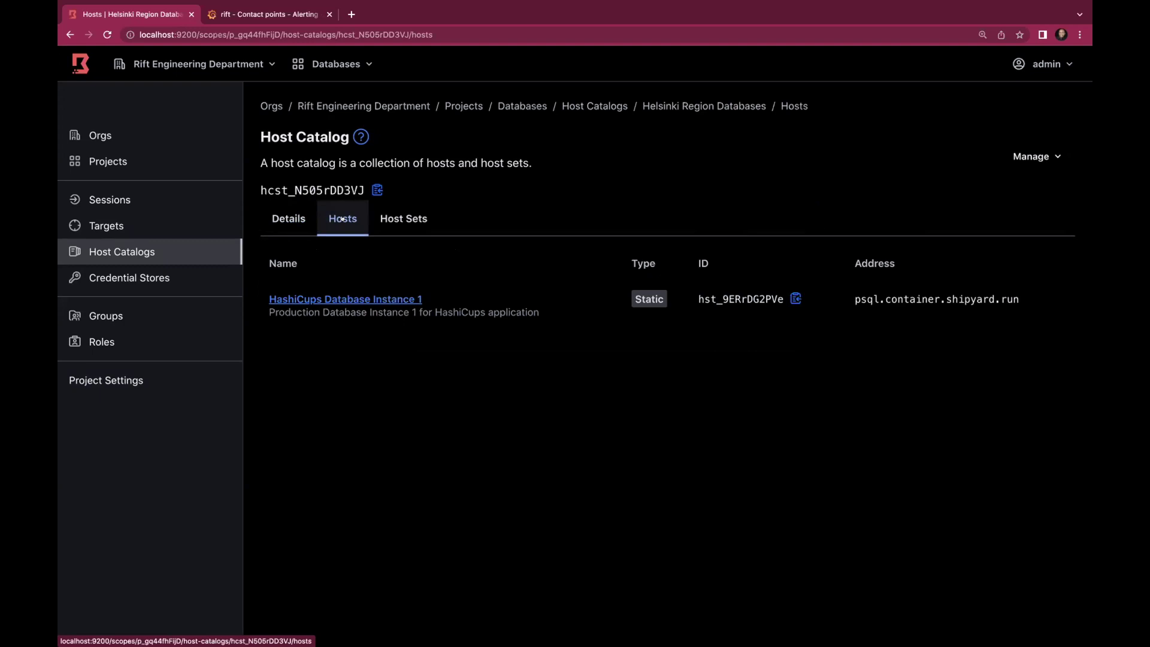
{"action": "left_click", "coordinate": [398, 223]}
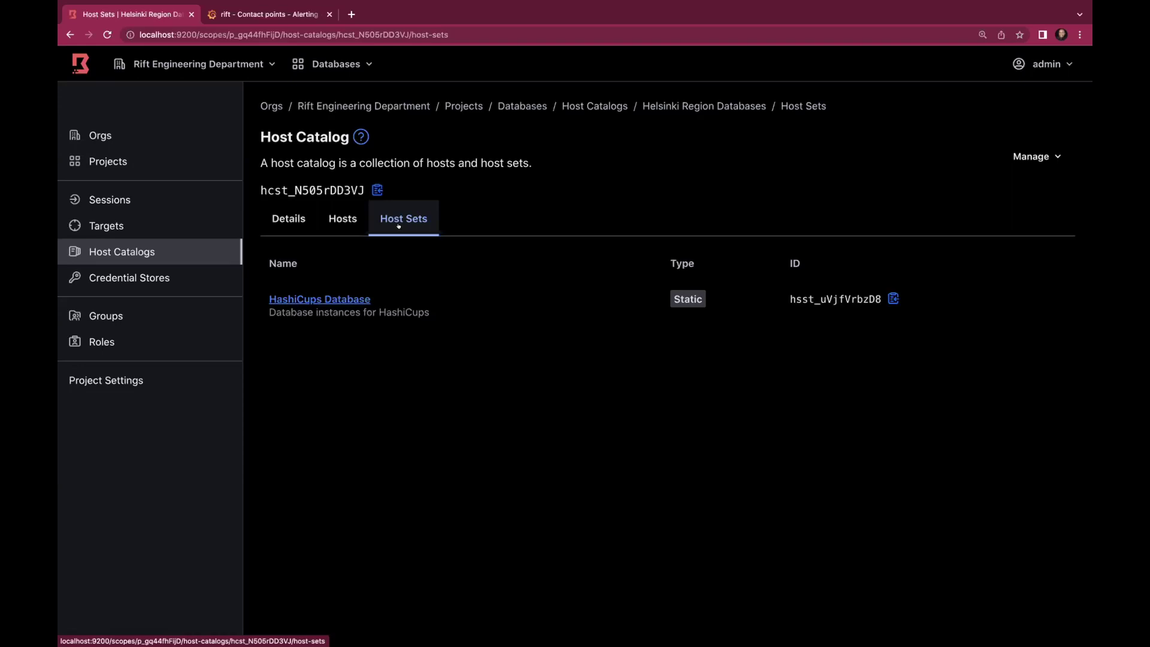
Step: View the host sources of the HashiCups Database Instance 1 target
{"action": "left_click", "coordinate": [127, 223]}
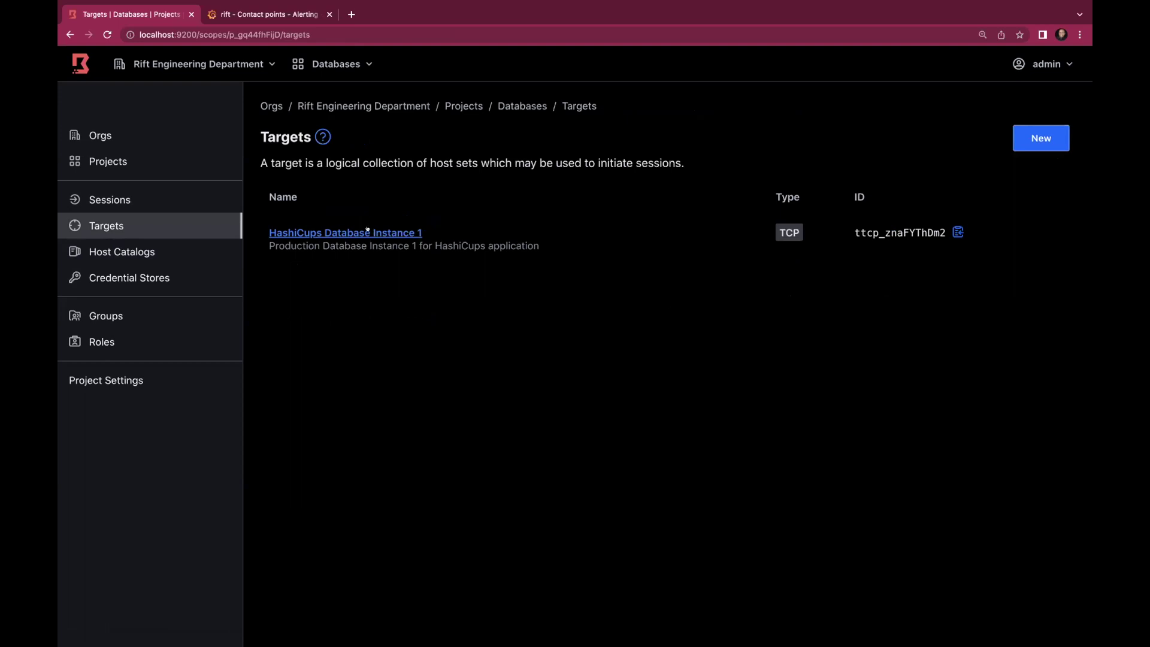
{"action": "left_click", "coordinate": [367, 231]}
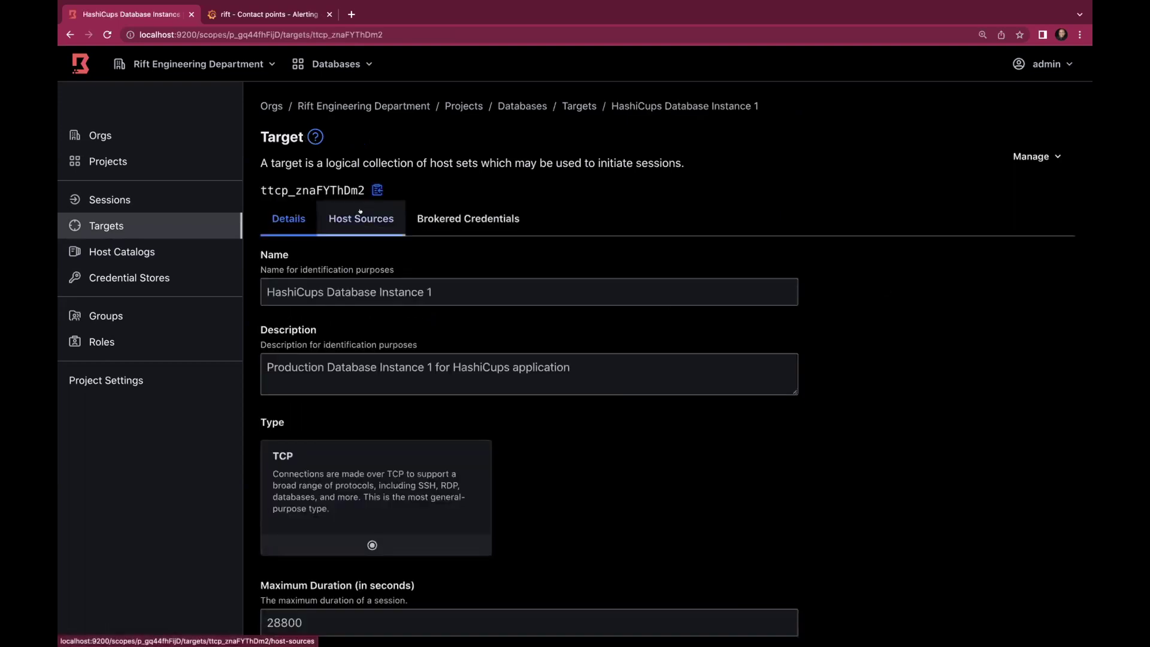
{"action": "left_click", "coordinate": [360, 213]}
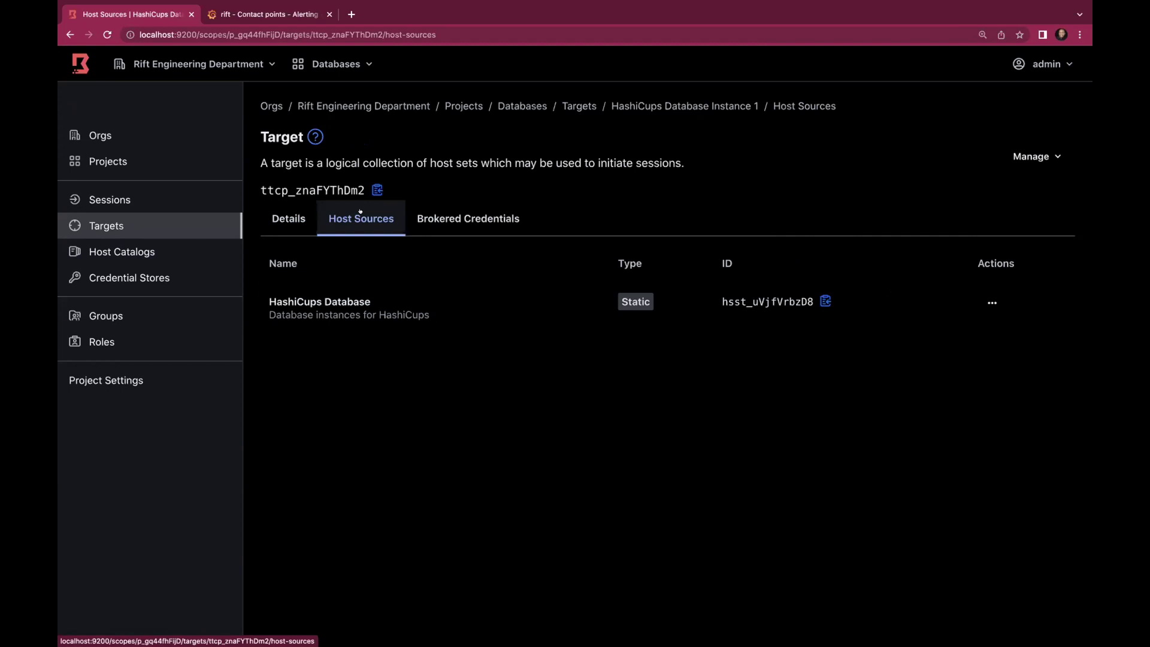
Step: Return to the Rift Engineering Department org and view the password account listed under its auth method
{"action": "left_click", "coordinate": [113, 141]}
{"action": "left_click", "coordinate": [302, 234]}
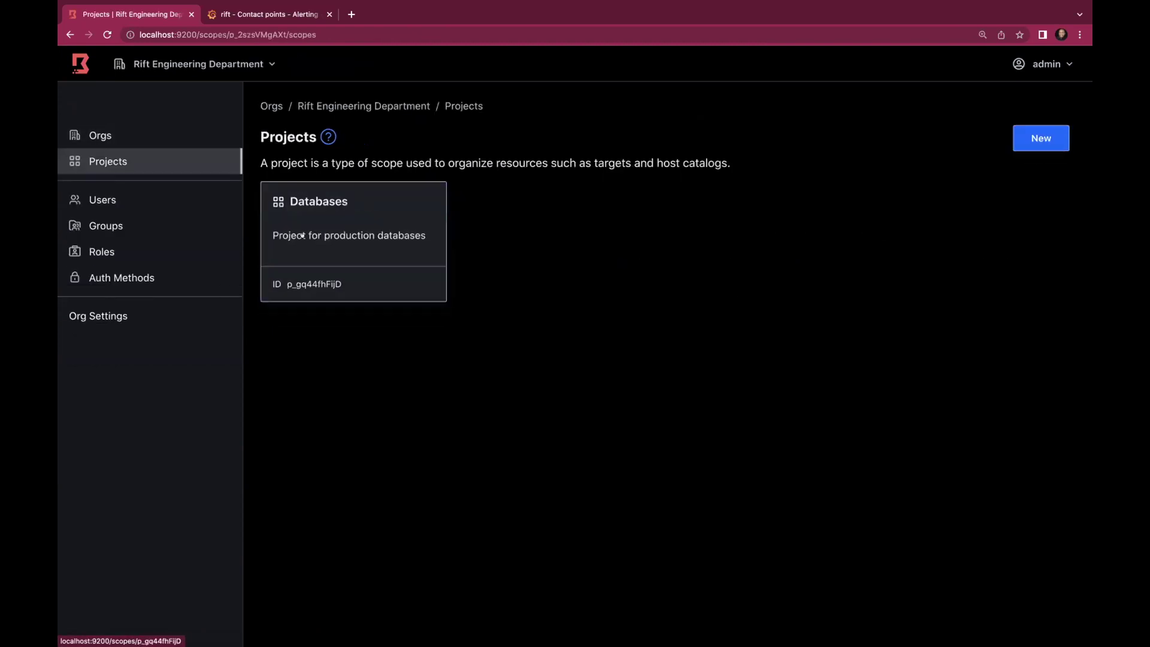
{"action": "left_click", "coordinate": [126, 276]}
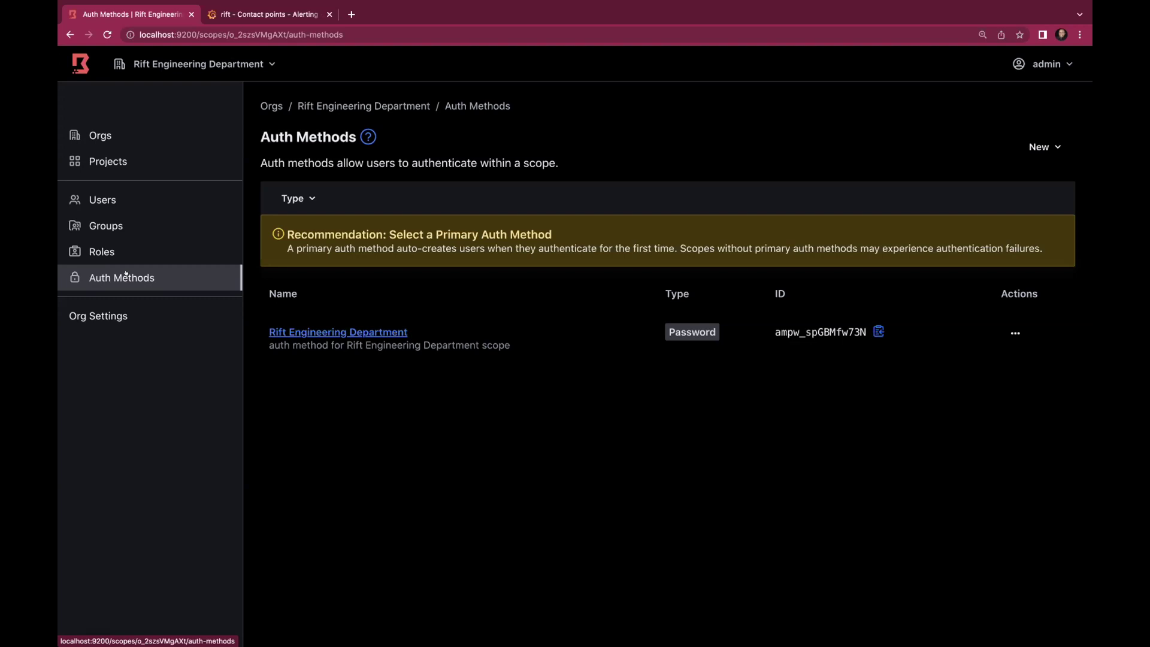
{"action": "left_click", "coordinate": [317, 331]}
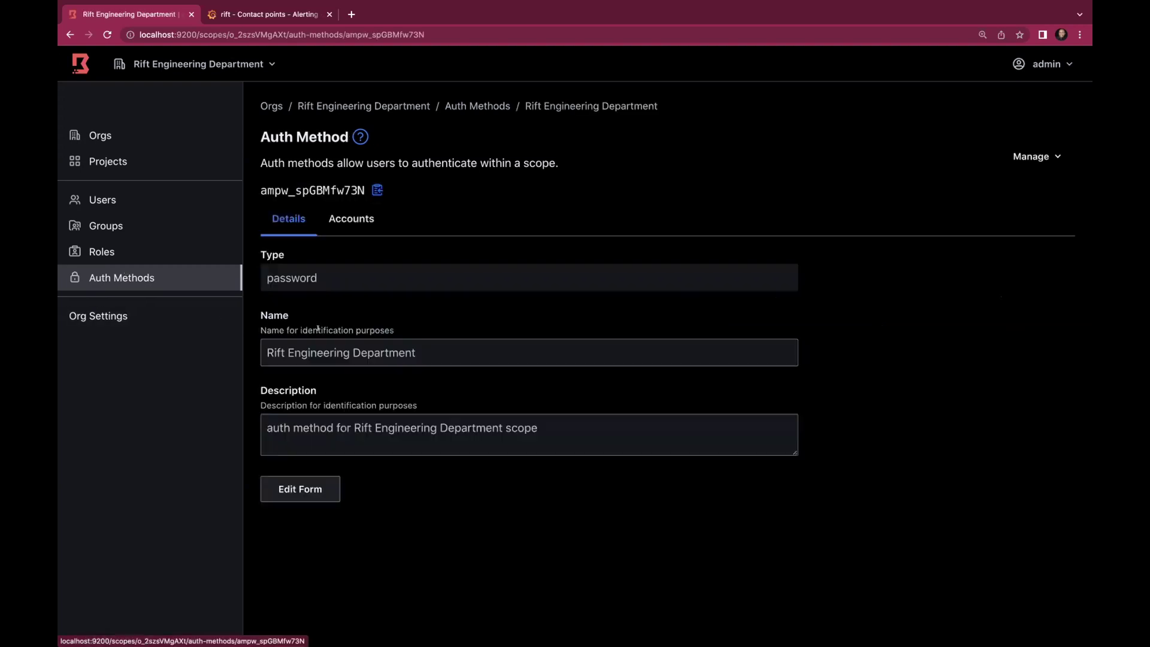
{"action": "left_click", "coordinate": [360, 219]}
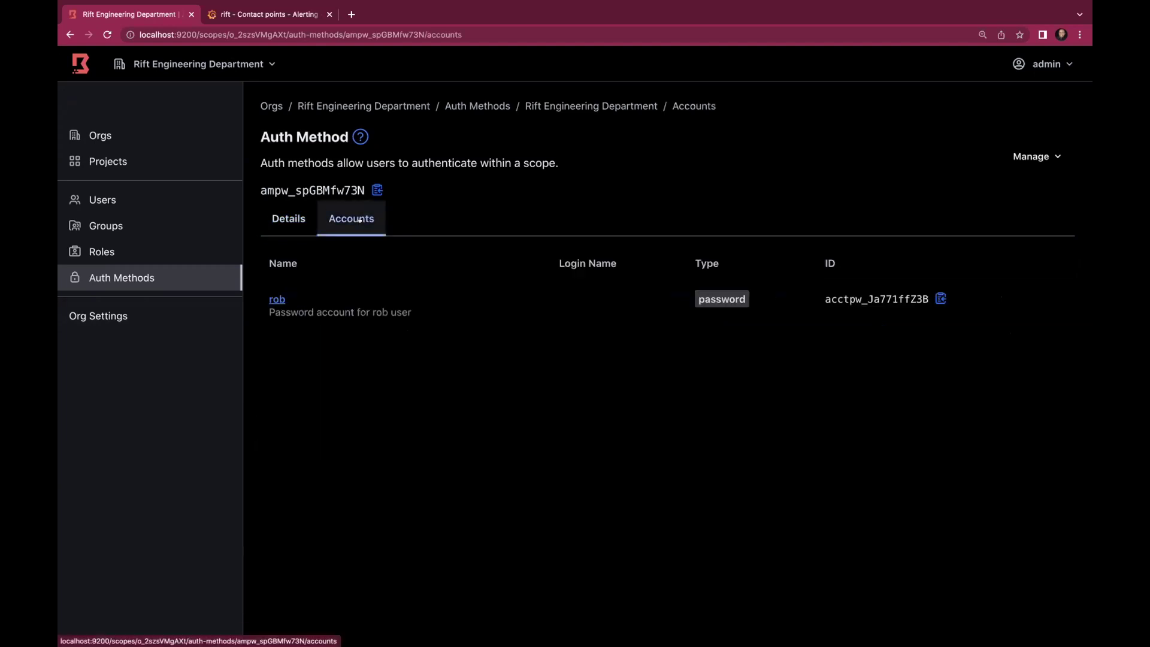
{"action": "left_click", "coordinate": [276, 300]}
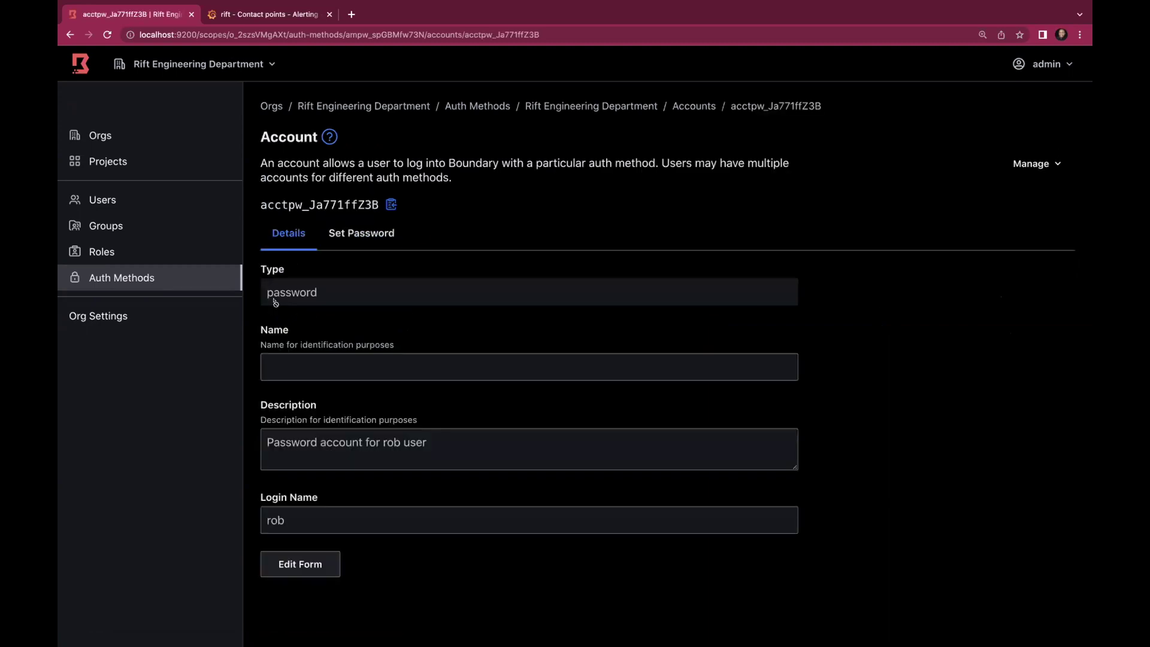
Step: Show the accounts linked to the user in the Rift Engineering Department org
{"action": "left_click", "coordinate": [129, 190]}
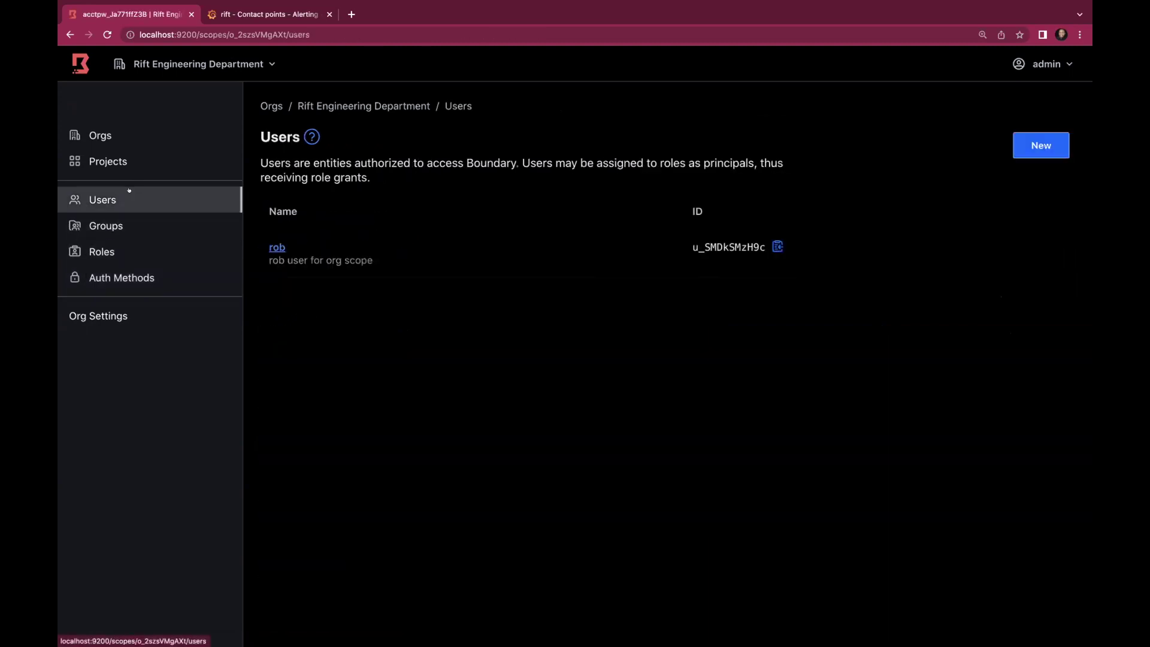
{"action": "left_click", "coordinate": [275, 246]}
{"action": "left_click", "coordinate": [342, 232]}
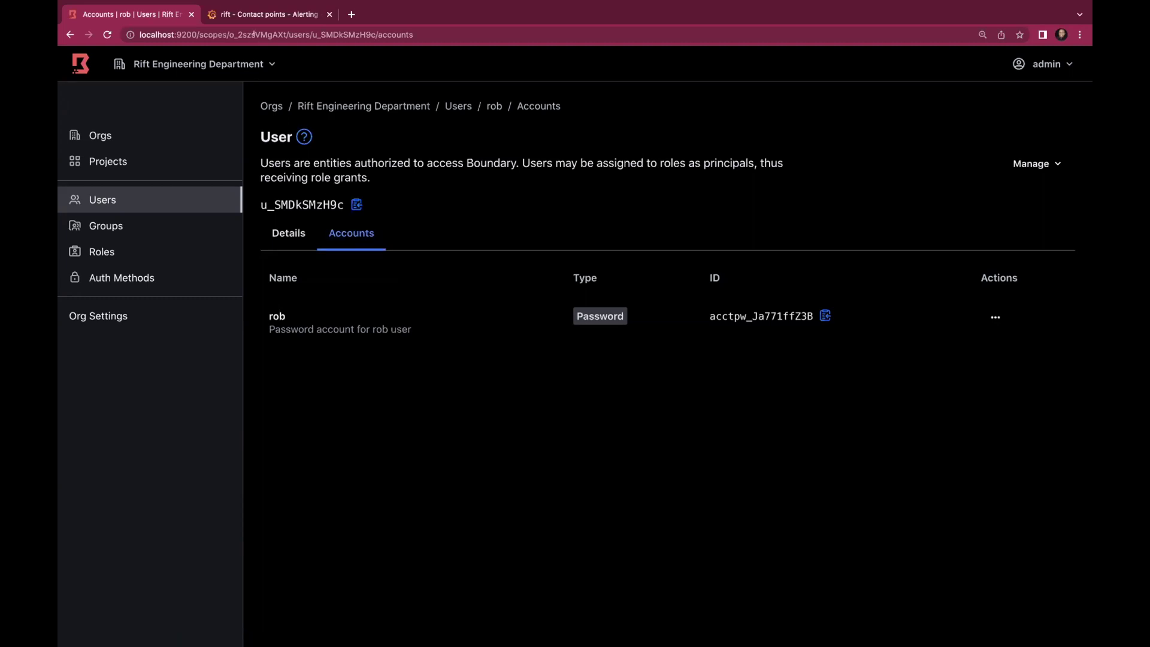
Step: Glance at the rift contact point in Grafana, then view the members of the dba group in Boundary
{"action": "left_click", "coordinate": [259, 14]}
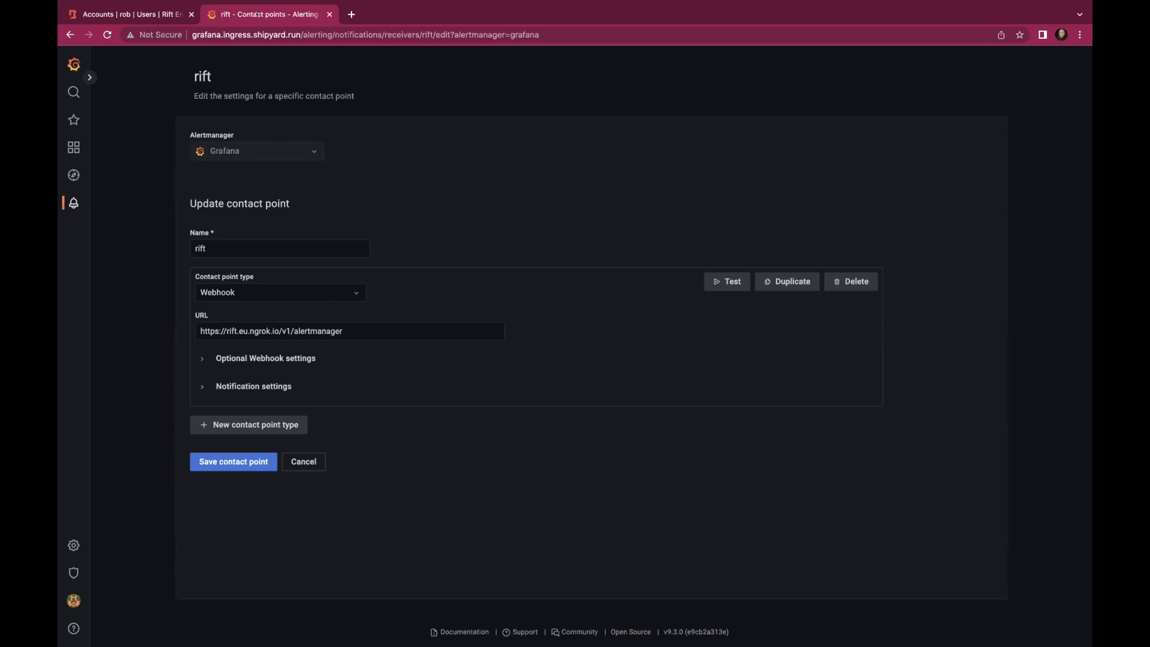
{"action": "left_click", "coordinate": [115, 18]}
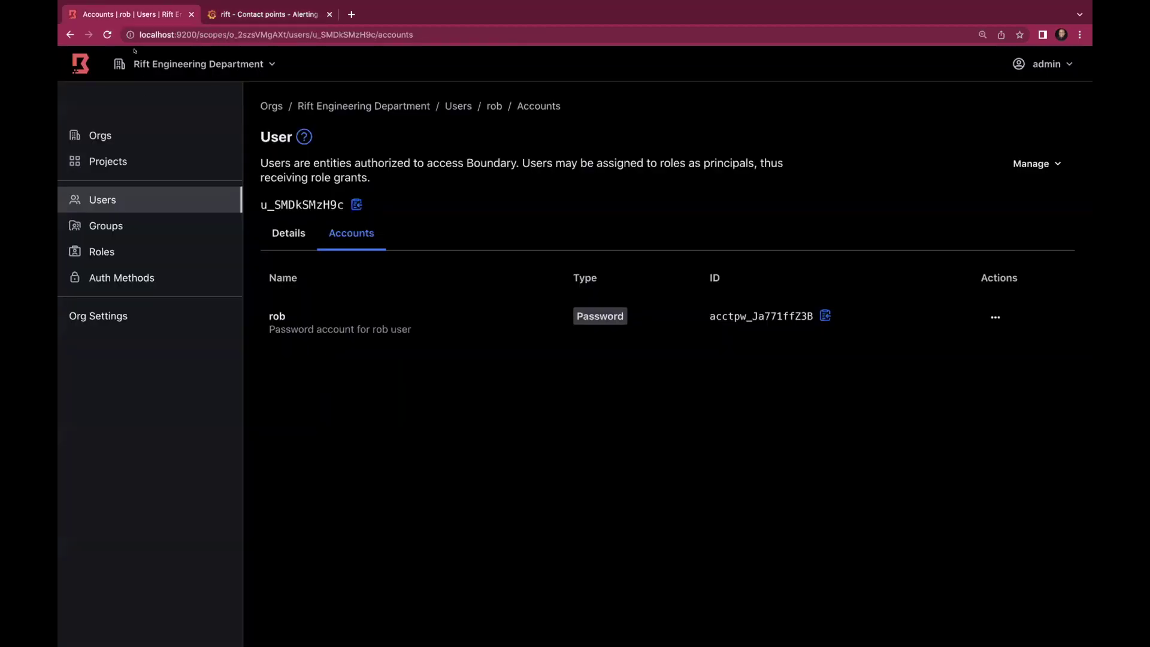
{"action": "left_click", "coordinate": [95, 225]}
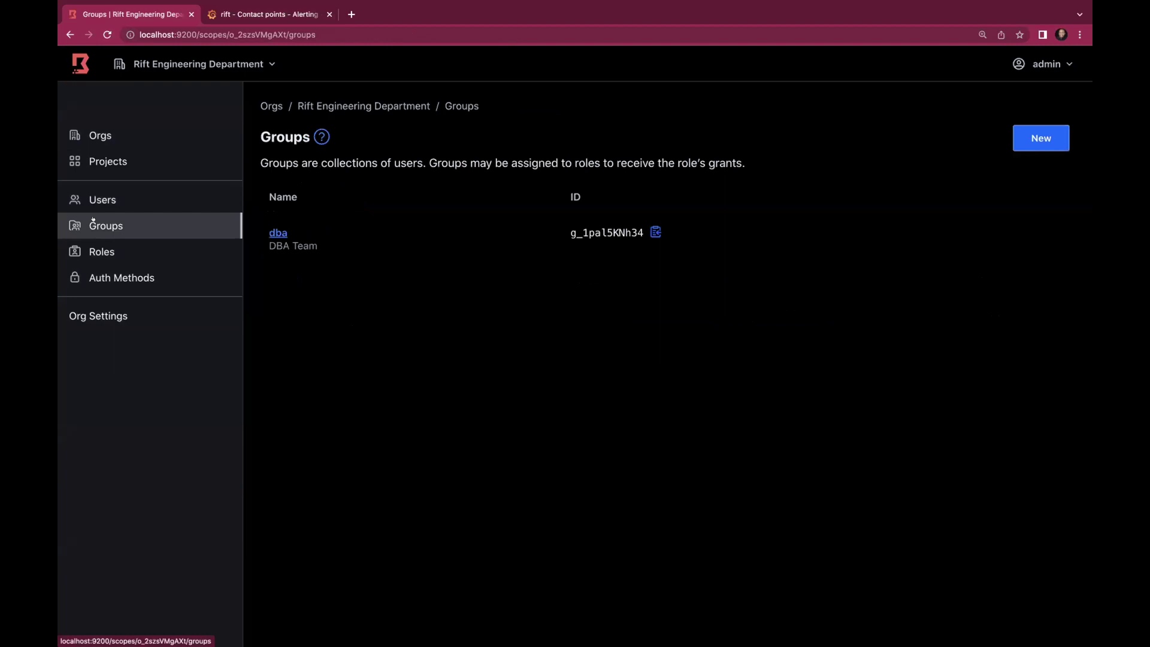
{"action": "left_click", "coordinate": [275, 229]}
{"action": "left_click", "coordinate": [358, 212]}
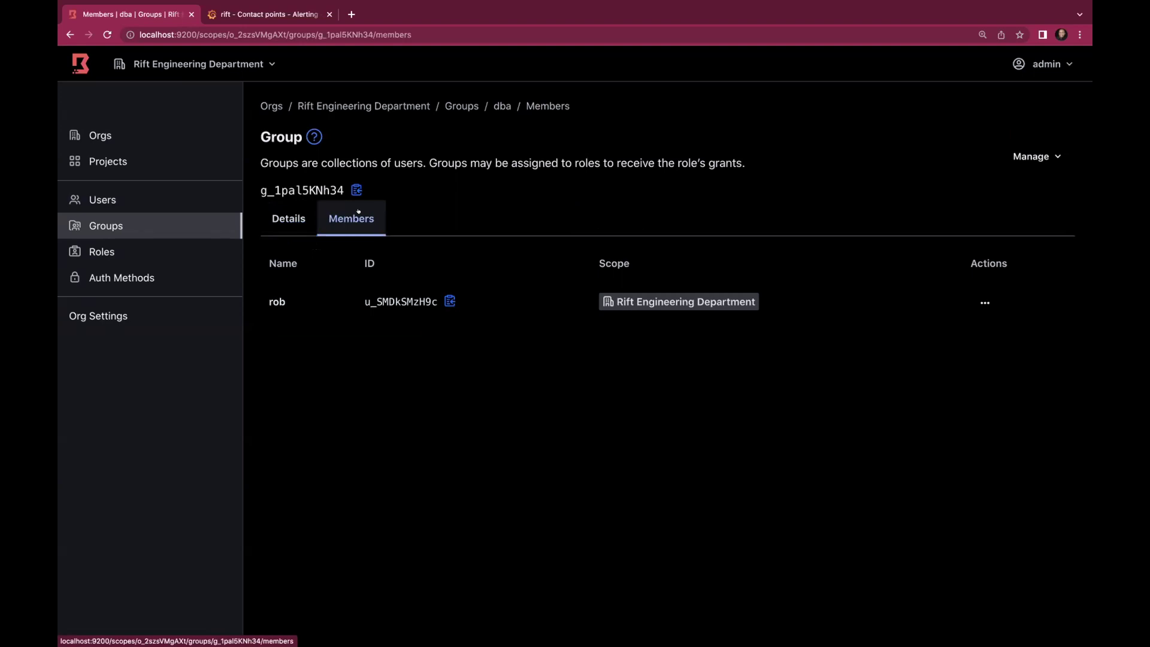
Step: Switch to Visual Studio Code and maximize the terminal with the rift output
{"action": "left_click", "coordinate": [252, 13]}
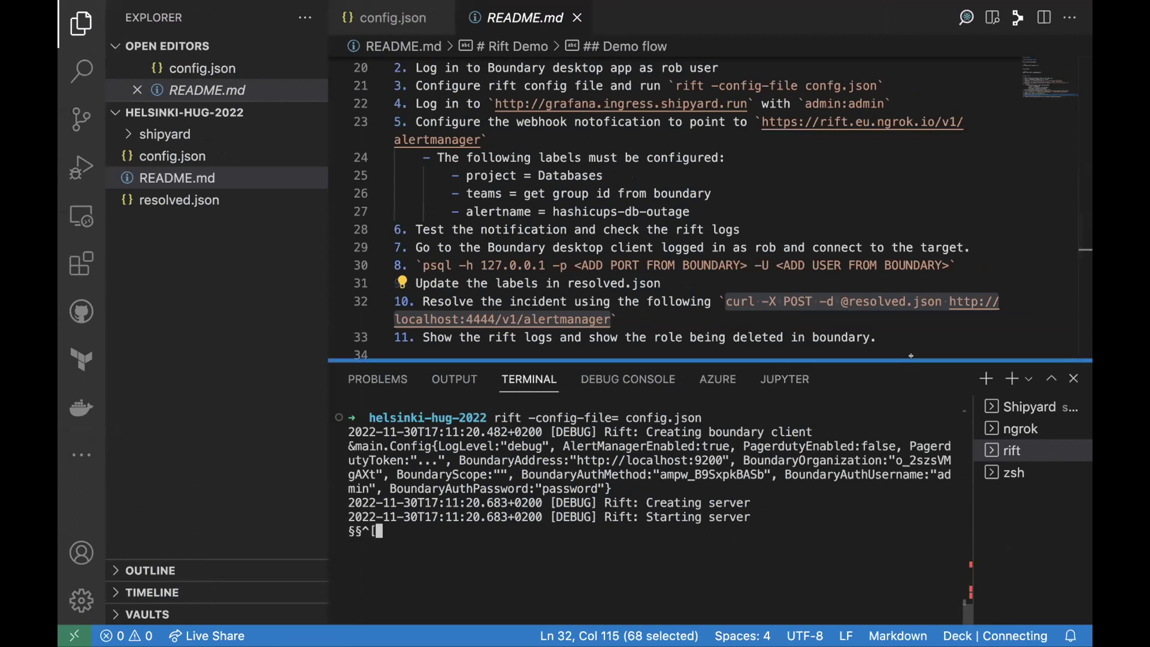
{"action": "left_click_drag", "start_coordinate": [910, 357], "coordinate": [910, 363]}
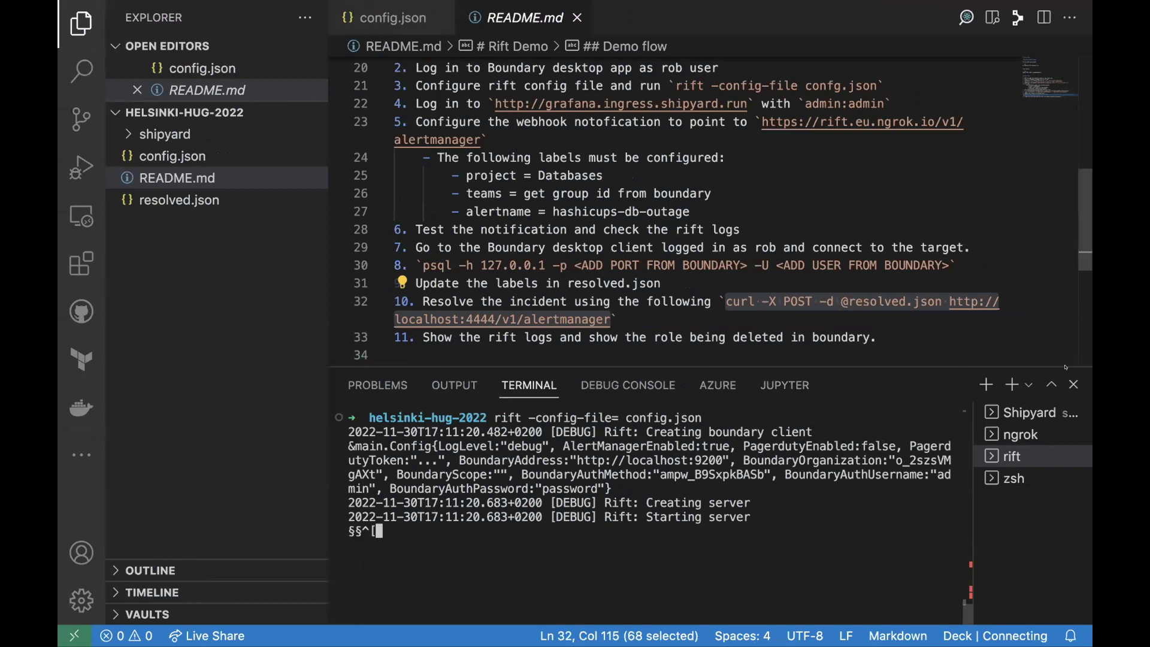
{"action": "left_click", "coordinate": [1042, 382]}
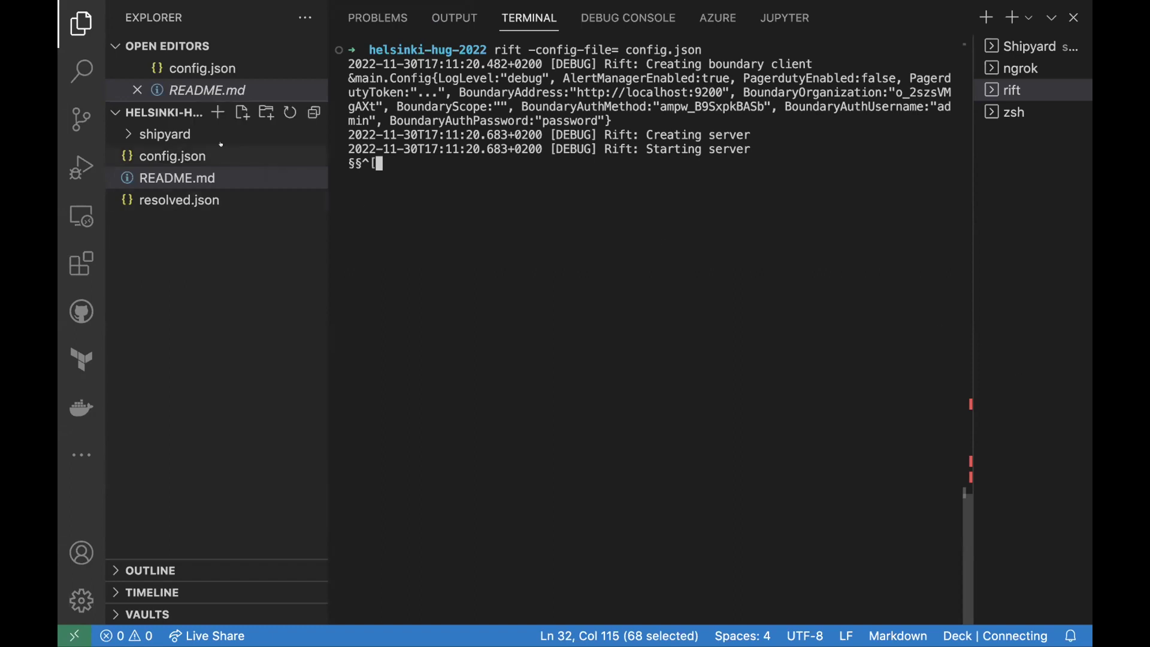
Step: Open config.json with an enlarged editor area and text, and review its log, pagerduty, alertmanager and boundary settings
{"action": "left_click", "coordinate": [173, 177]}
{"action": "left_click", "coordinate": [173, 155]}
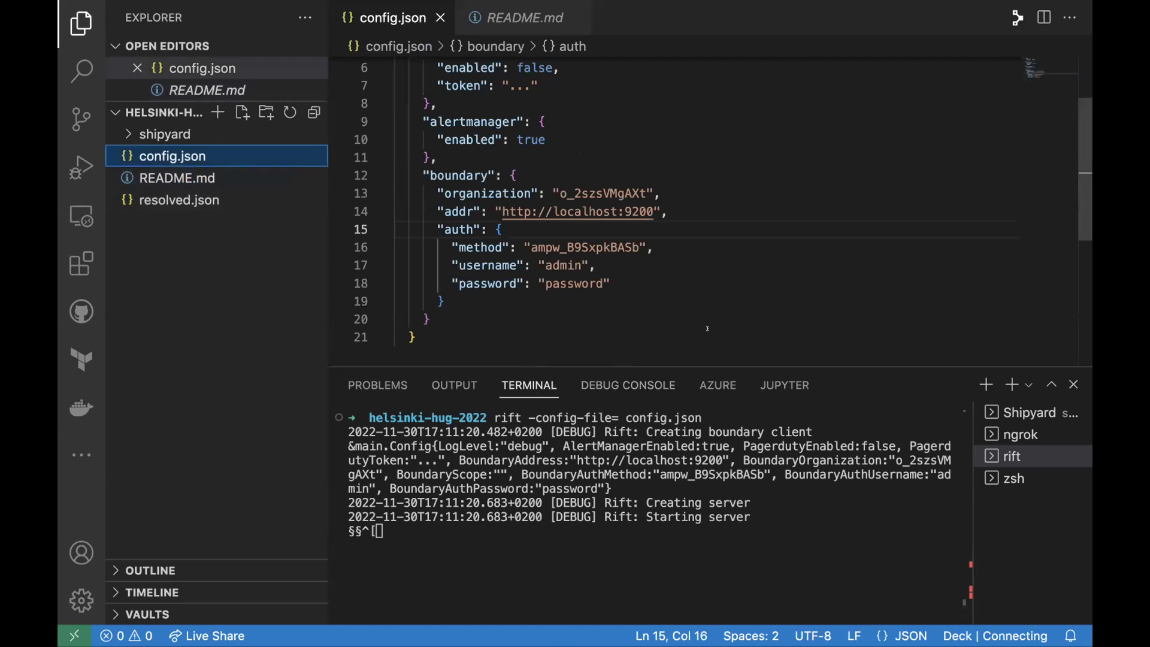
{"action": "left_click_drag", "start_coordinate": [736, 367], "coordinate": [733, 451]}
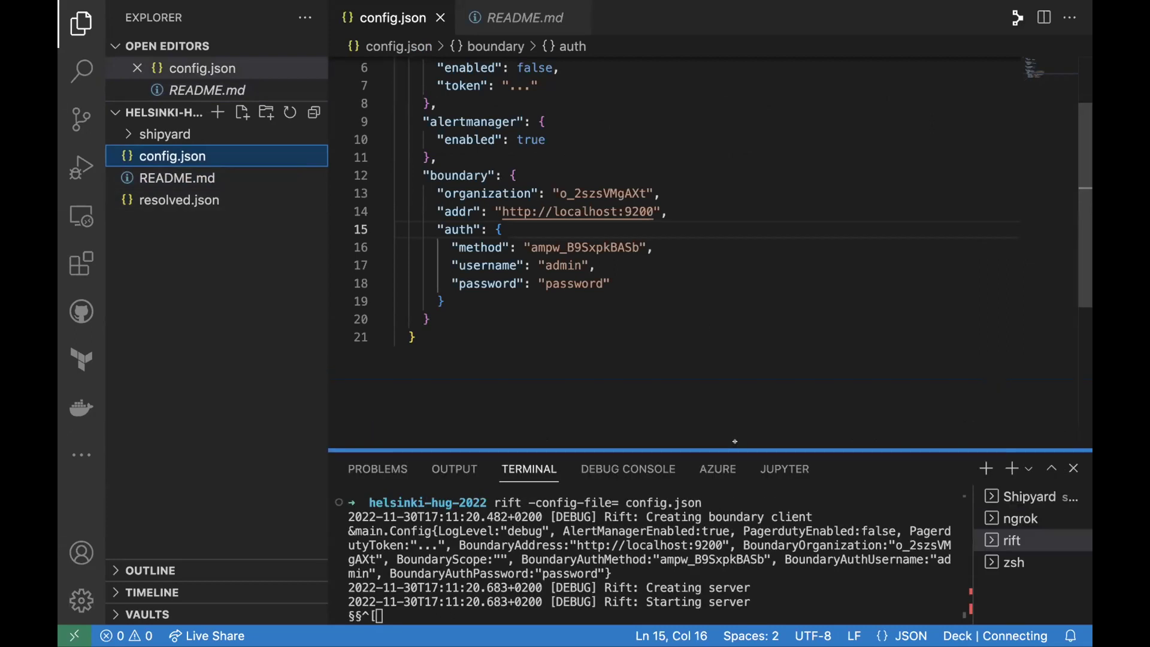
{"action": "scroll", "coordinate": [707, 319], "scroll_direction": "up", "scroll_amount": 2}
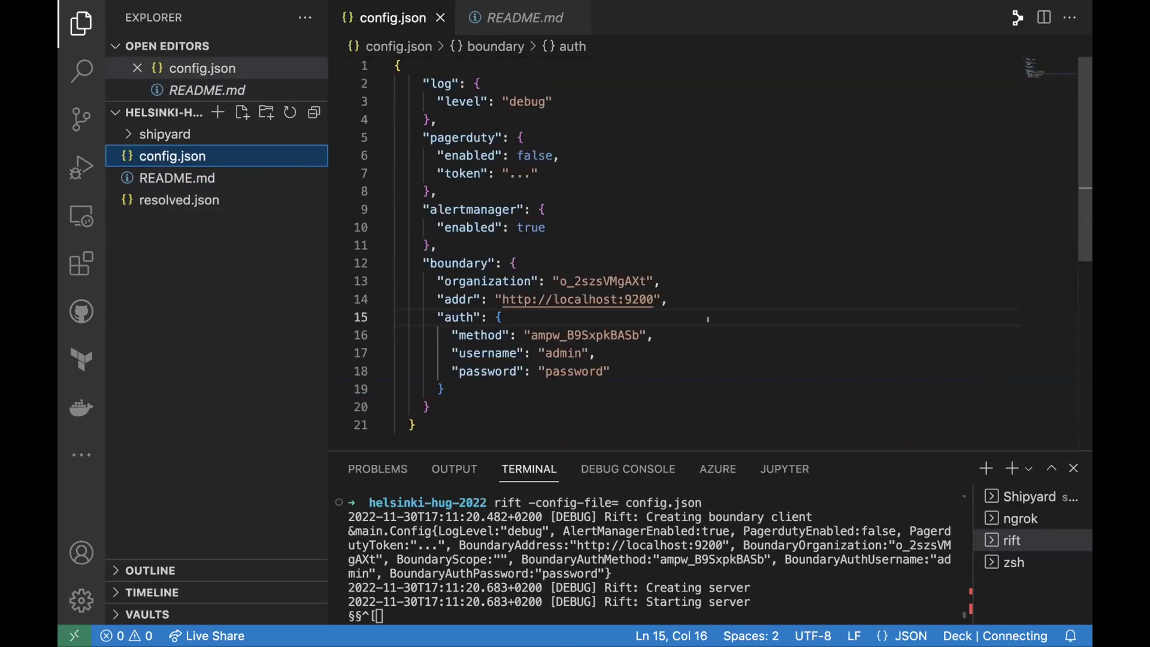
{"action": "key", "text": "super+equal"}
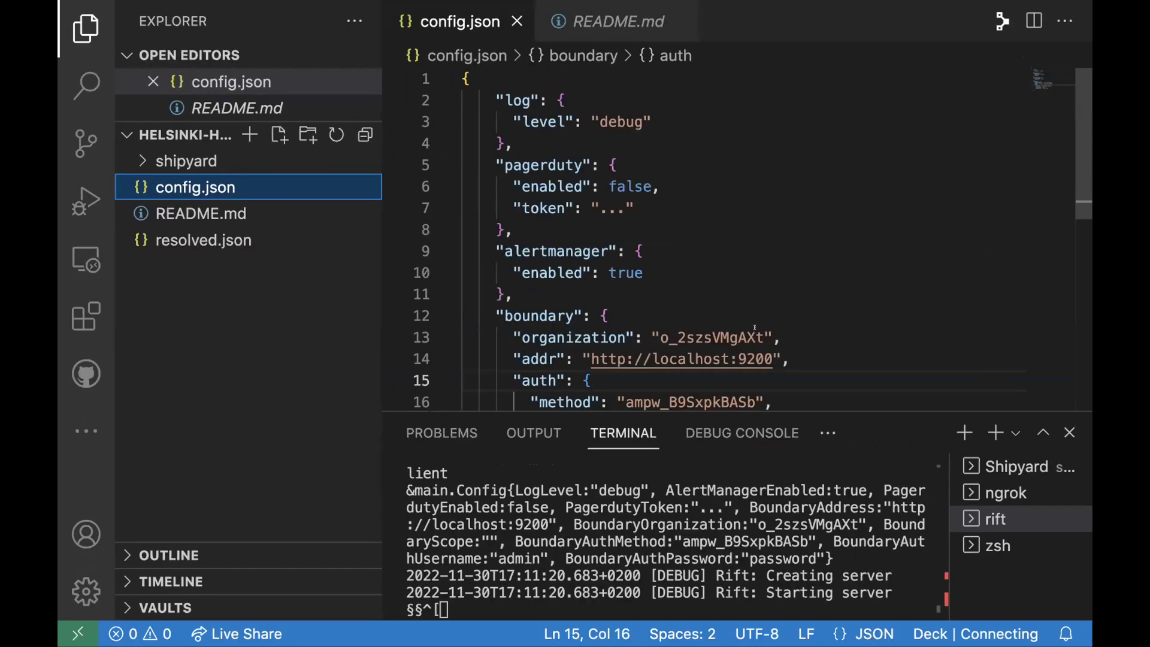
{"action": "scroll", "coordinate": [743, 306], "scroll_direction": "down", "scroll_amount": 1}
{"action": "scroll", "coordinate": [743, 306], "scroll_direction": "up", "scroll_amount": 1}
{"action": "scroll", "coordinate": [742, 307], "scroll_direction": "down", "scroll_amount": 1}
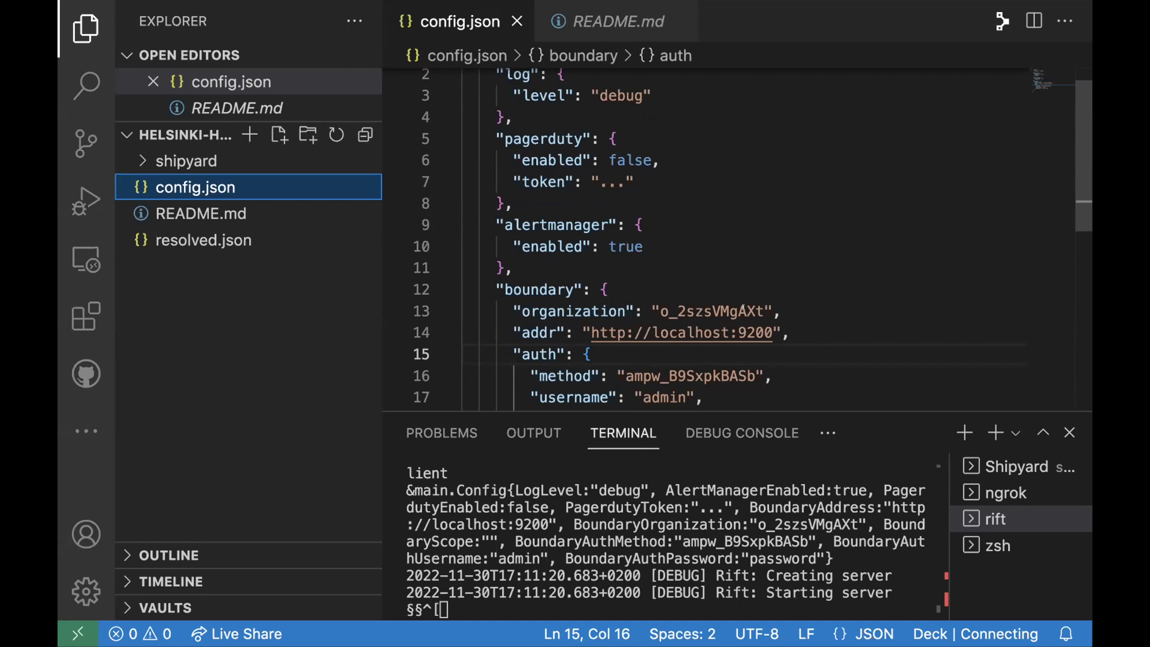
{"action": "scroll", "coordinate": [743, 308], "scroll_direction": "down", "scroll_amount": 5}
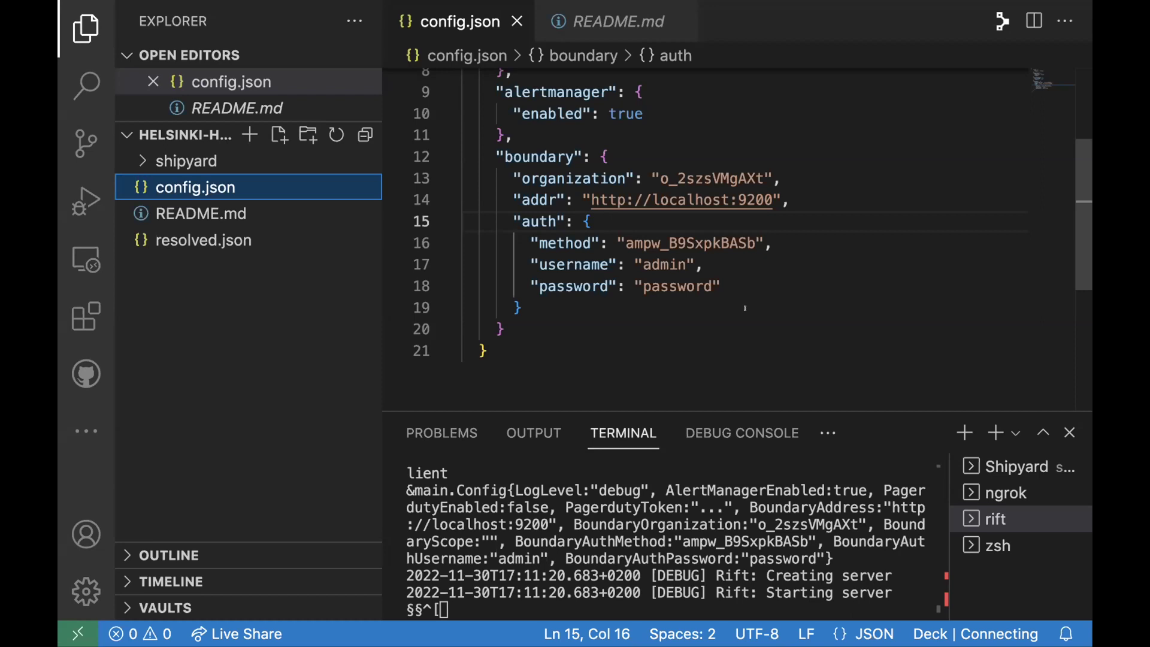
Step: Review the output of the rift startup command in the terminal
{"action": "scroll", "coordinate": [741, 524], "scroll_direction": "up", "scroll_amount": 3}
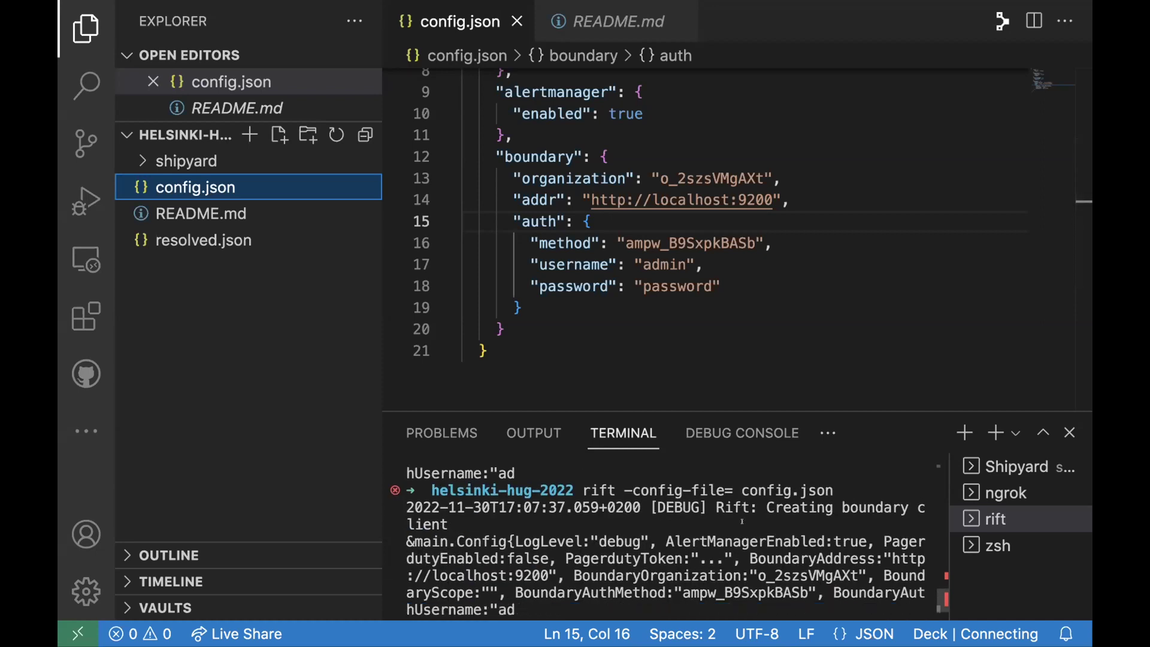
{"action": "scroll", "coordinate": [742, 523], "scroll_direction": "down", "scroll_amount": 3}
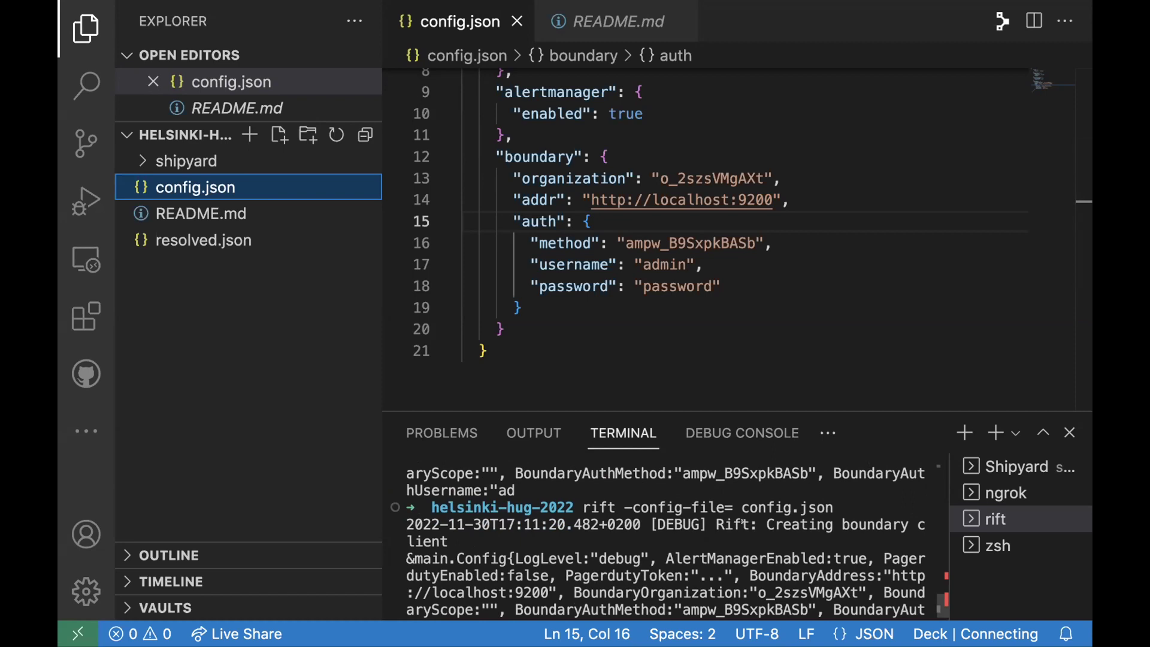
{"action": "scroll", "coordinate": [751, 574], "scroll_direction": "down", "scroll_amount": 2}
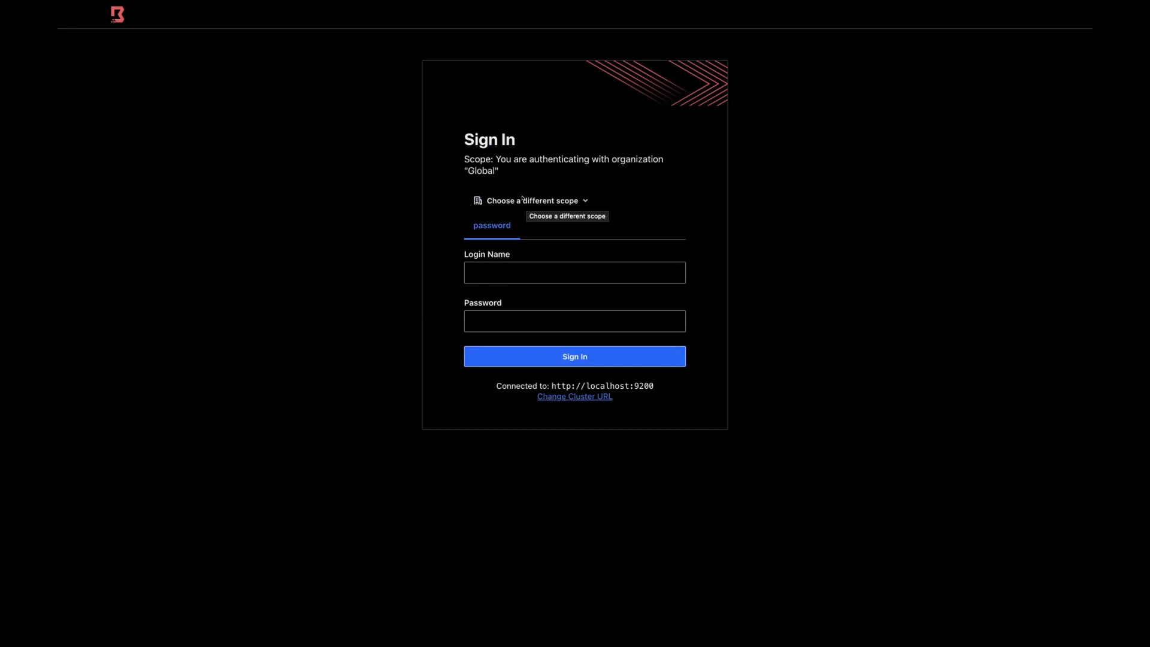
Step: Try to sign in to the Boundary desktop app in the Rift Engineering Department scope with the user's login name and password
{"action": "left_click", "coordinate": [493, 200]}
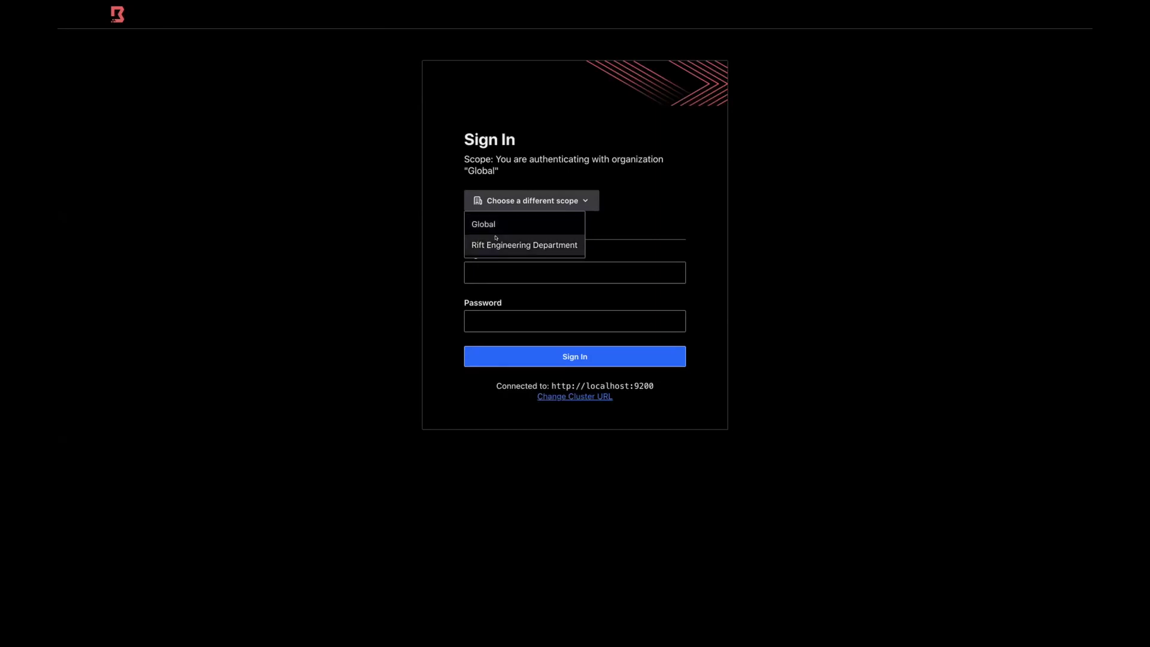
{"action": "left_click", "coordinate": [496, 238]}
{"action": "left_click", "coordinate": [509, 271]}
{"action": "type", "text": "rob"}
{"action": "key", "text": "Tab"}
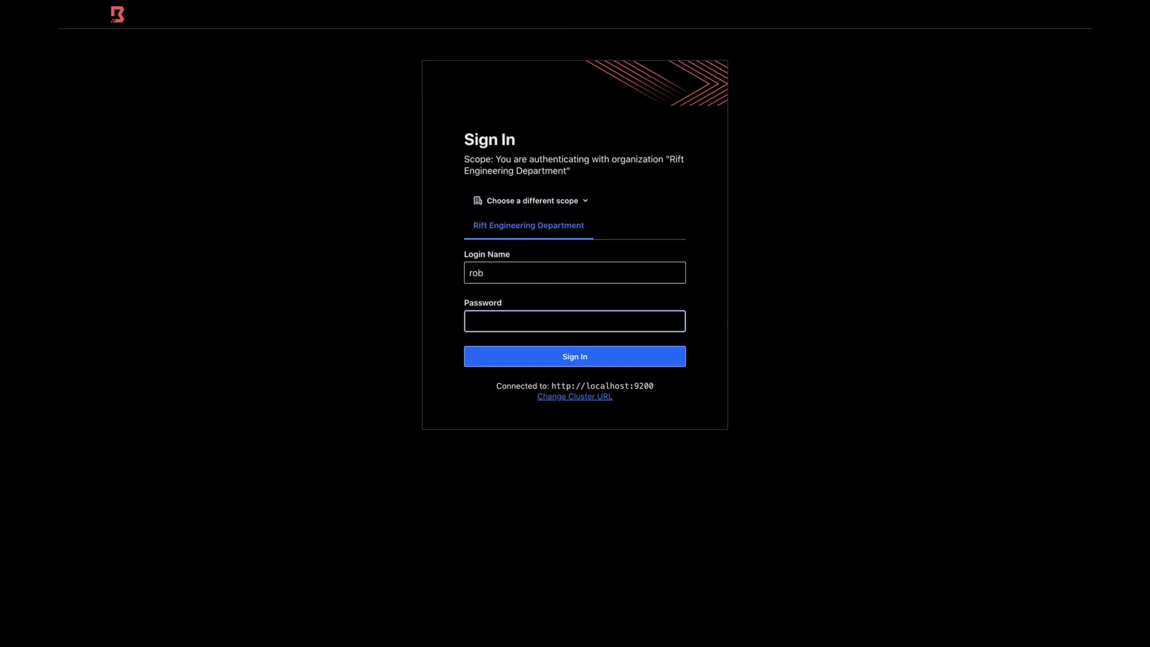
{"action": "type", "text": "•••••••"}
{"action": "key", "text": "Return"}
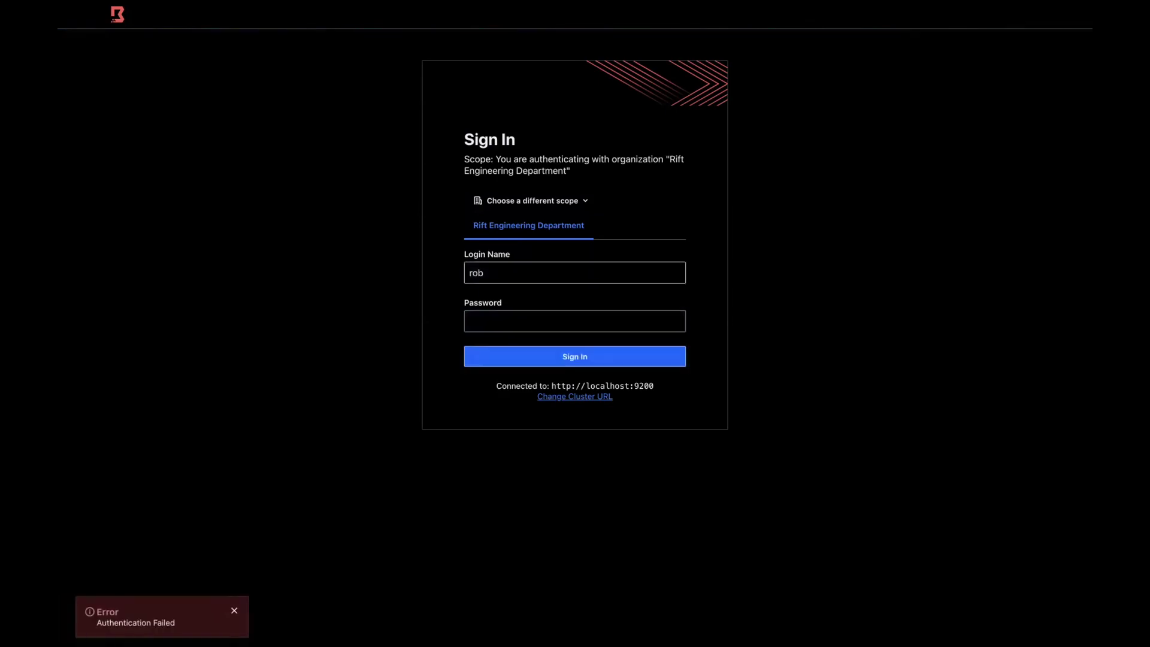
Step: Enter the account password again and sign in to the Rift Engineering Department scope
{"action": "left_click", "coordinate": [503, 320]}
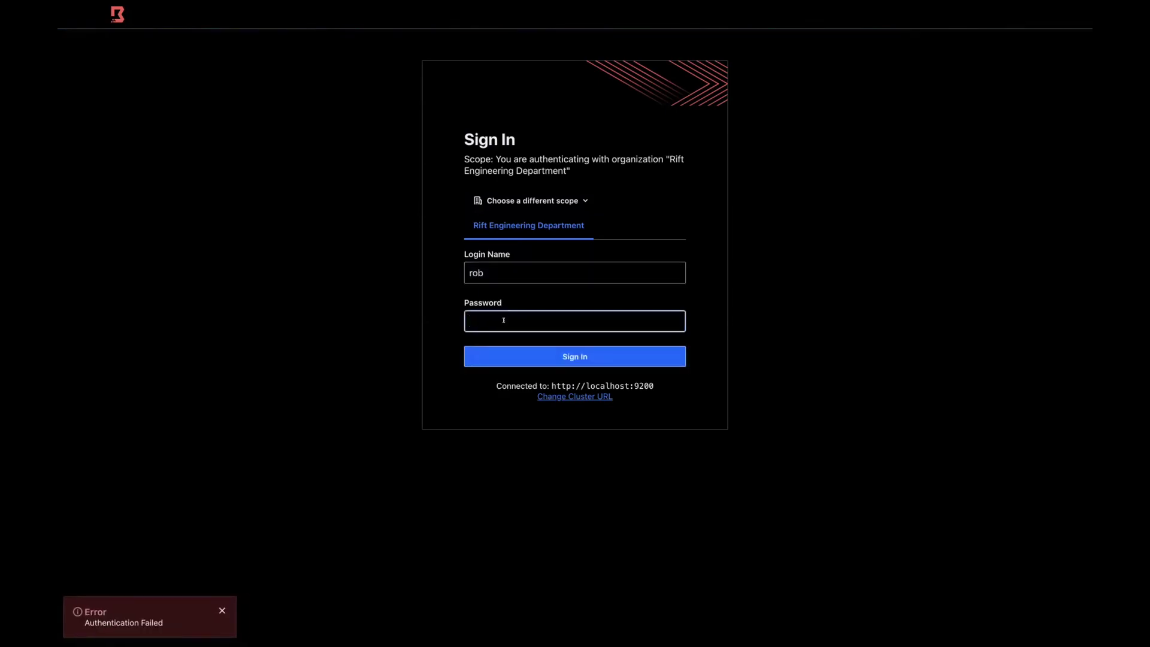
{"action": "type", "text": "••••••••"}
{"action": "left_click", "coordinate": [541, 354]}
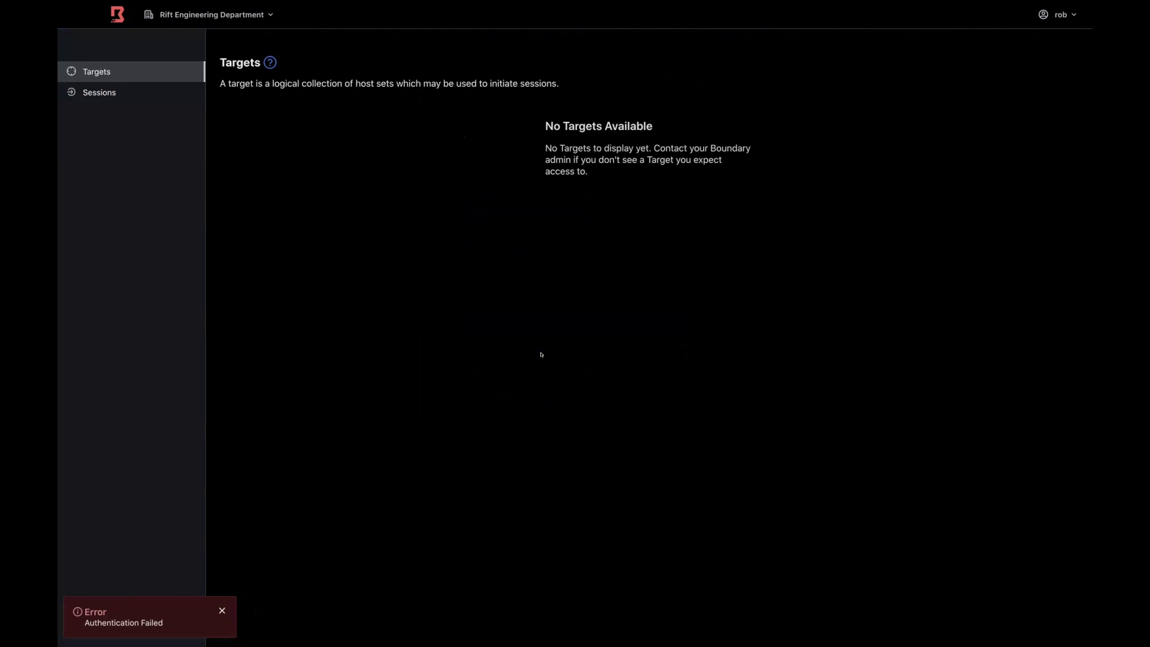
Step: Check the Sessions and Targets lists and sign out of the Boundary desktop app
{"action": "left_click", "coordinate": [147, 96]}
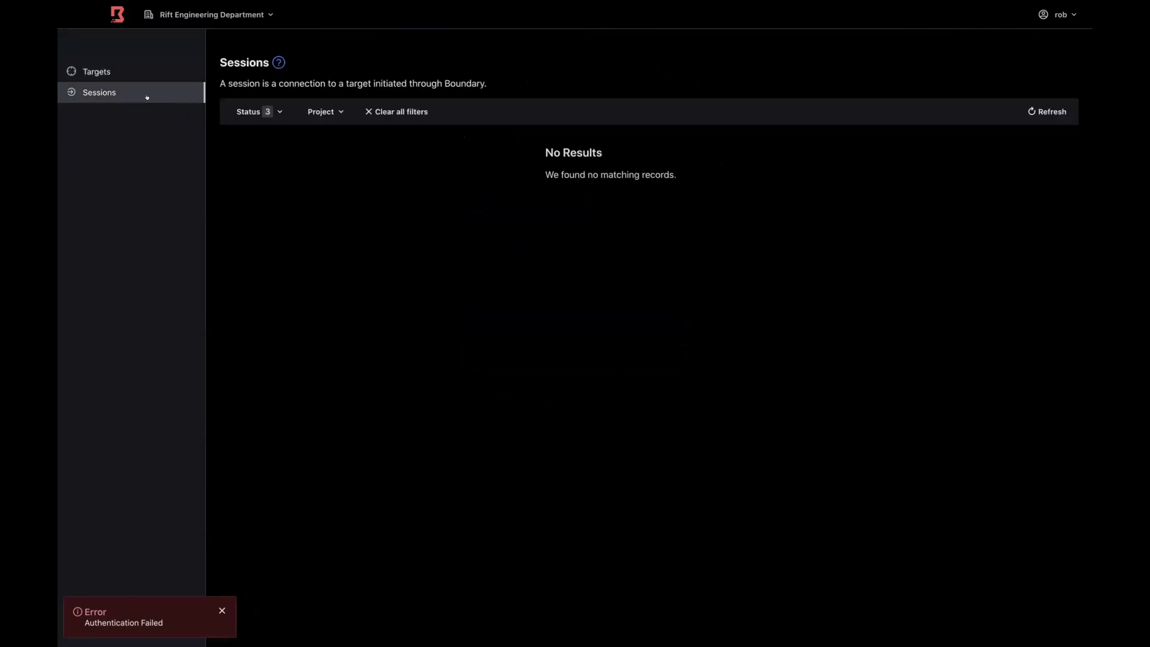
{"action": "left_click", "coordinate": [136, 71]}
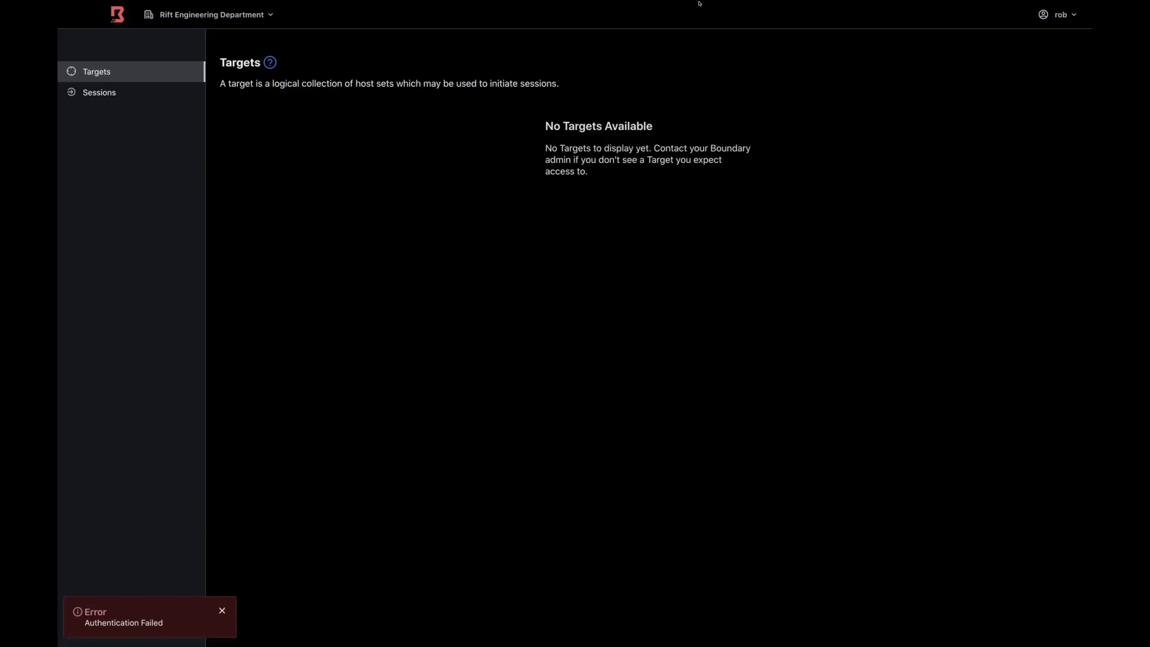
{"action": "key", "text": "Return"}
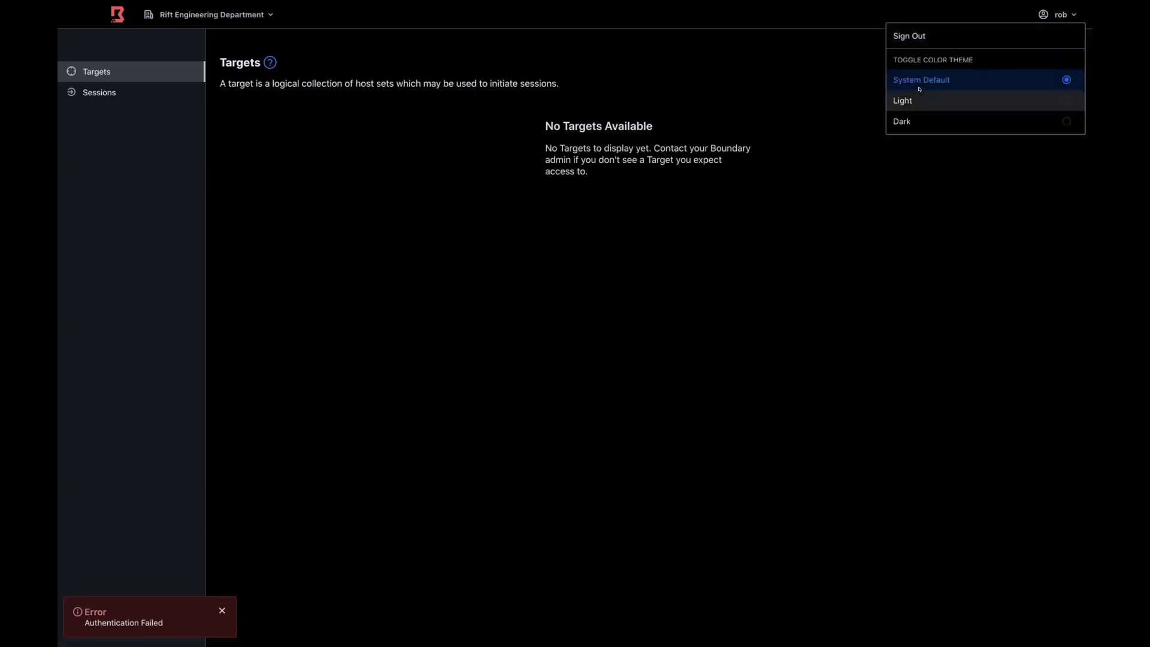
{"action": "left_click", "coordinate": [921, 38]}
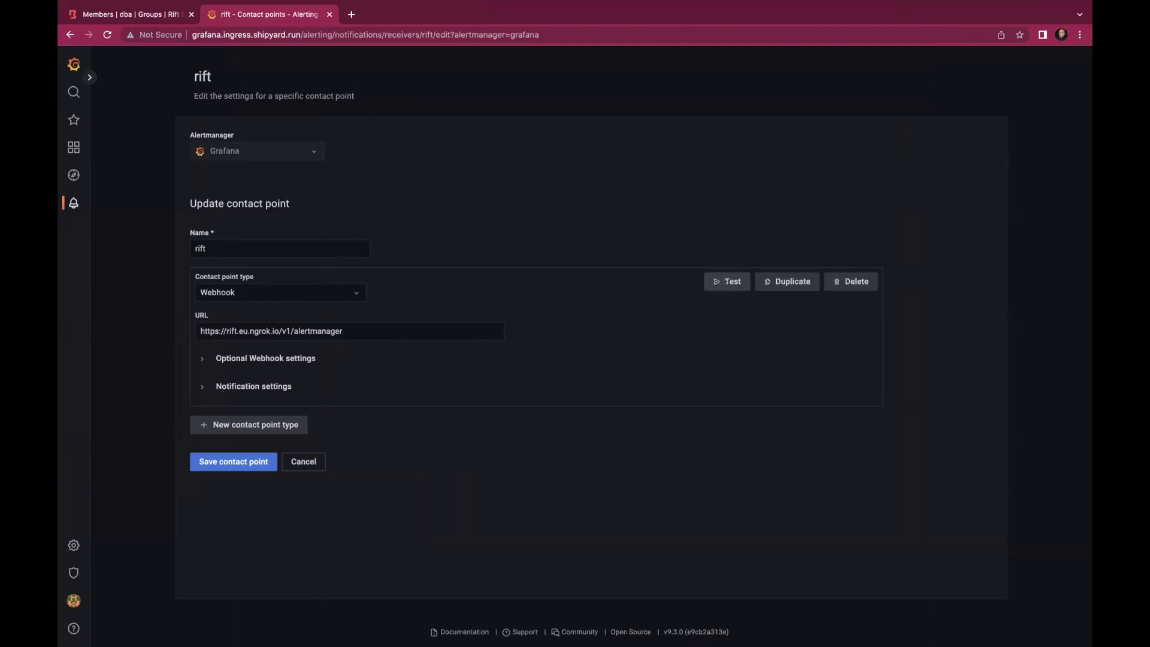
Step: Check the dba group's ID in Boundary and send a custom Grafana test notification from the rift contact point for project Databases and alertname hashicups-db-outage
{"action": "left_click", "coordinate": [726, 281]}
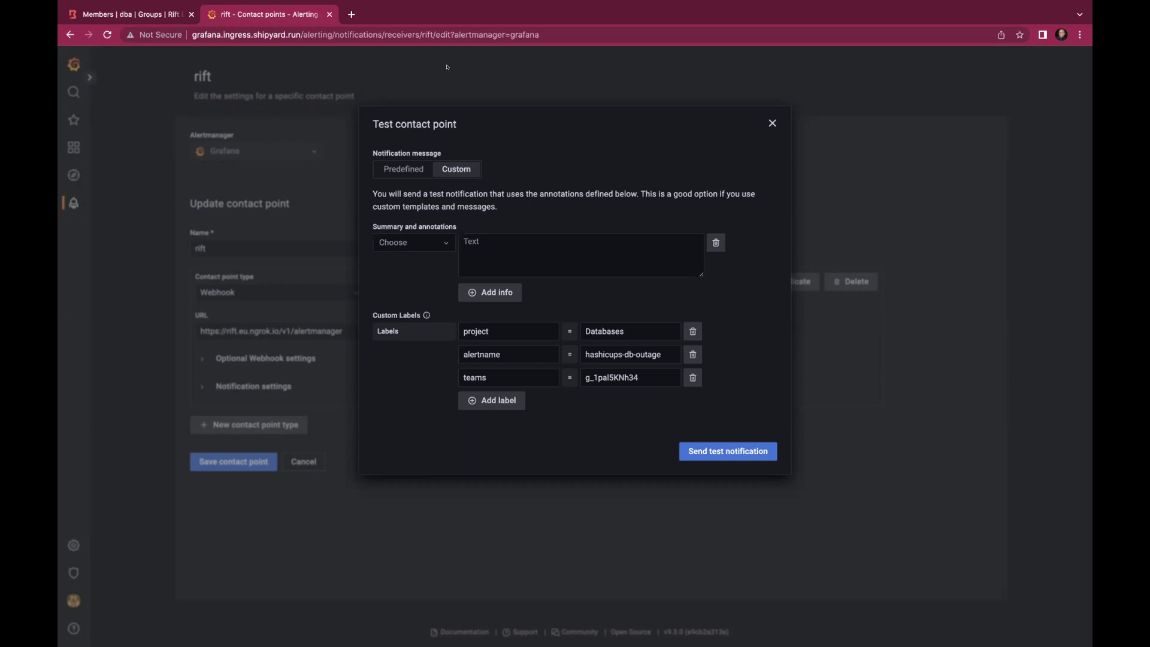
{"action": "left_click", "coordinate": [116, 7]}
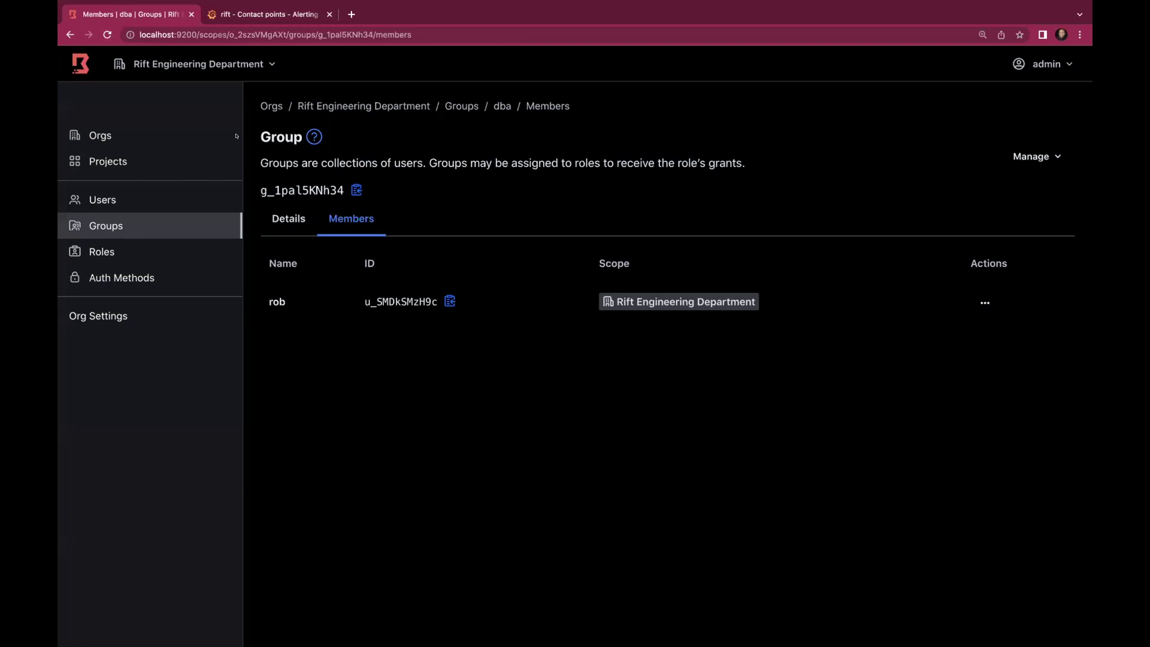
{"action": "left_click", "coordinate": [288, 217]}
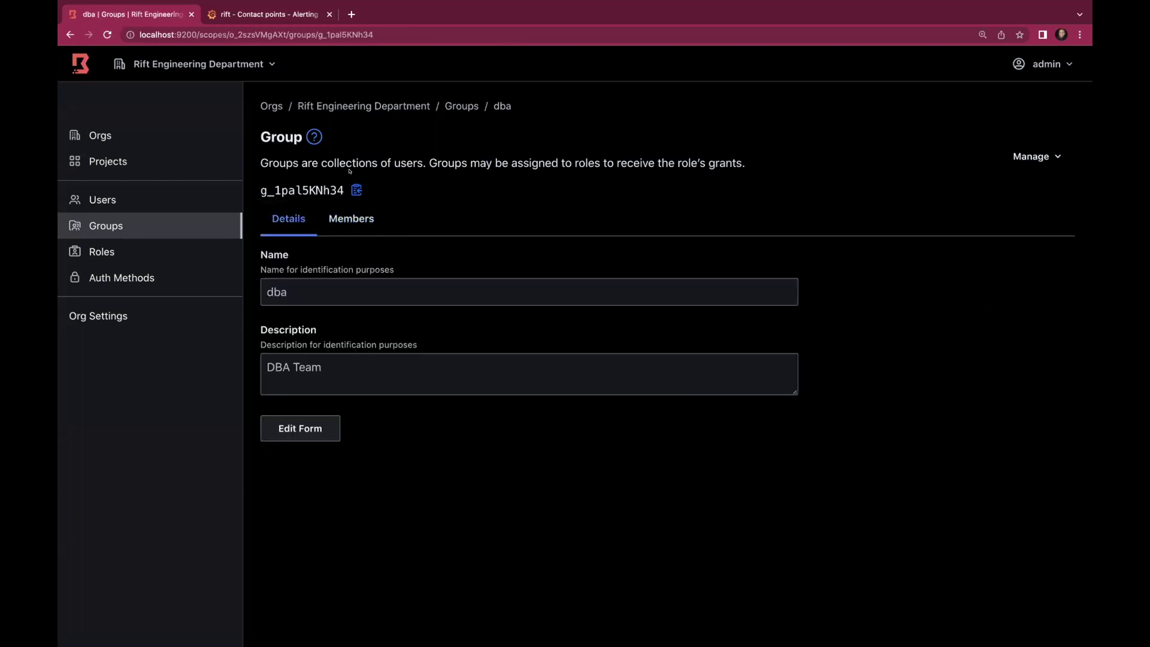
{"action": "left_click", "coordinate": [275, 7]}
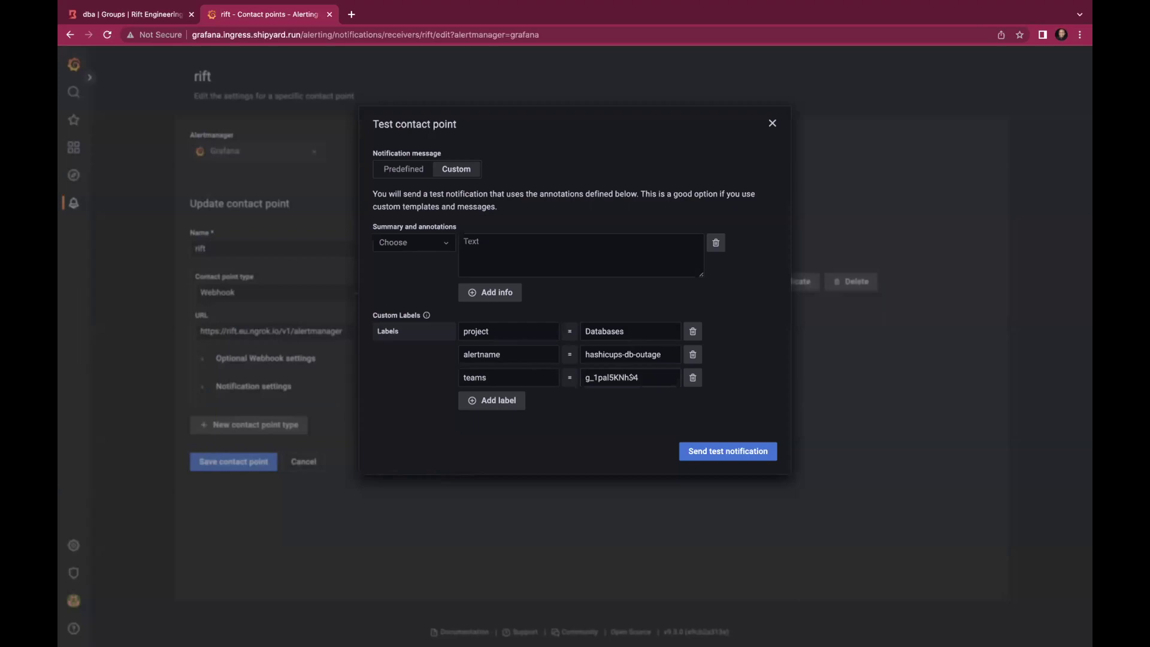
{"action": "left_click", "coordinate": [718, 450]}
Step: Switch to Visual Studio Code and review the rift output in a maximized terminal with the file explorer hidden
{"action": "key", "text": "ctrl+Right"}
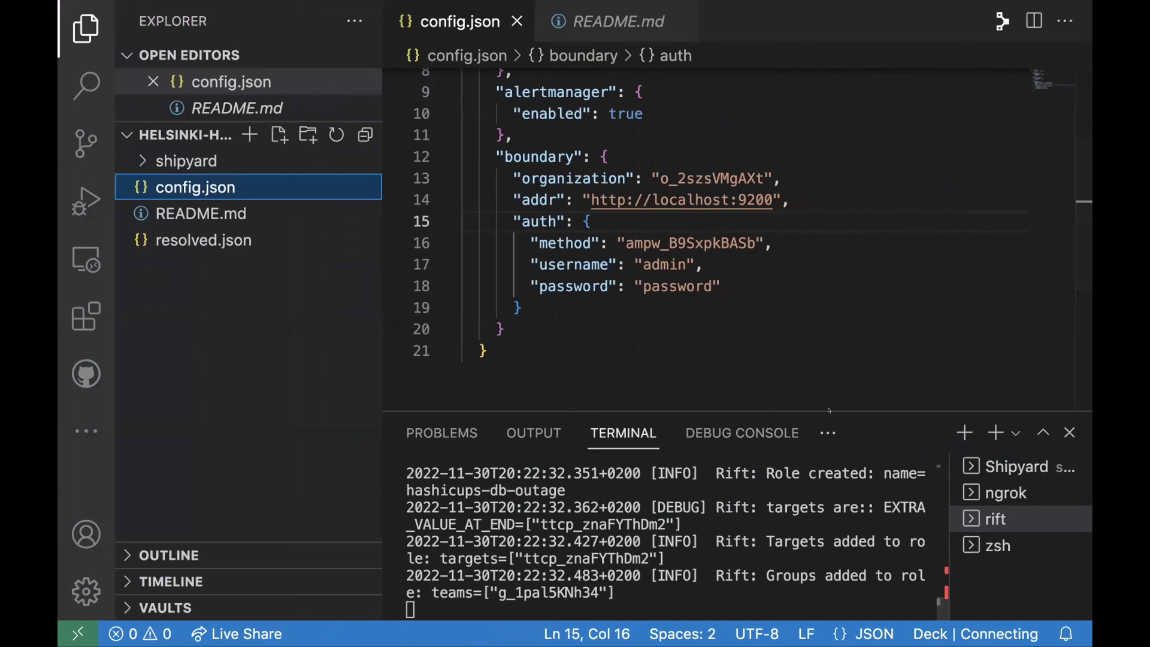
{"action": "left_click", "coordinate": [1042, 433]}
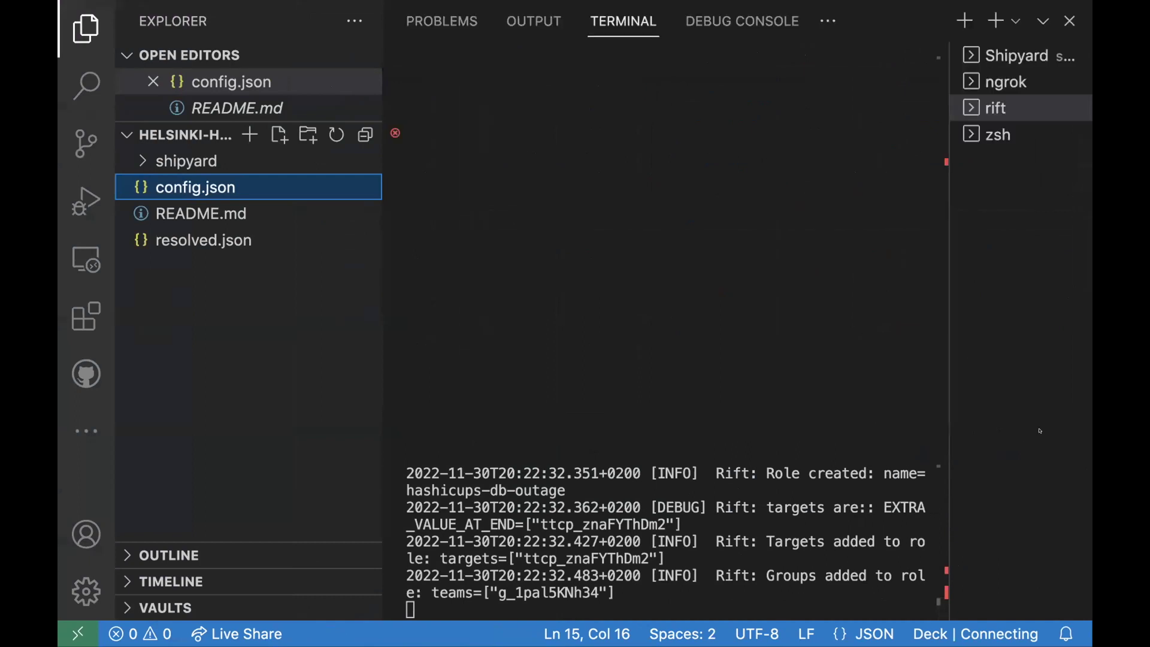
{"action": "left_click", "coordinate": [73, 20]}
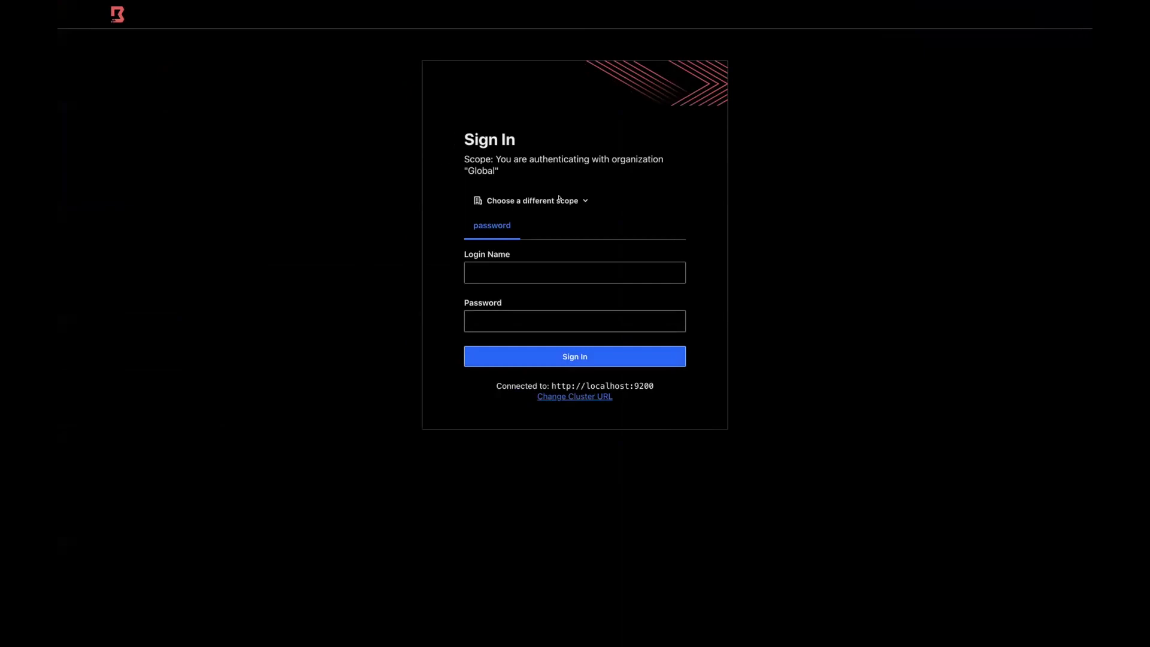
Step: Sign in to the Boundary desktop app in the Rift Engineering Department scope with the user's login name and password
{"action": "left_click", "coordinate": [559, 199]}
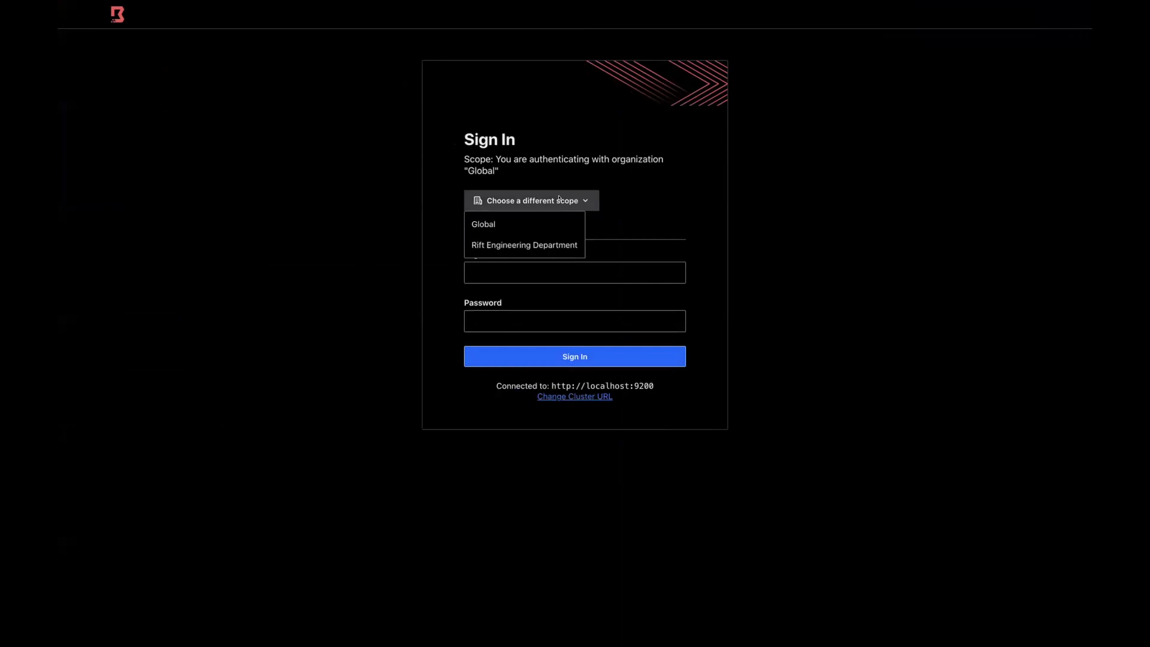
{"action": "left_click", "coordinate": [530, 243]}
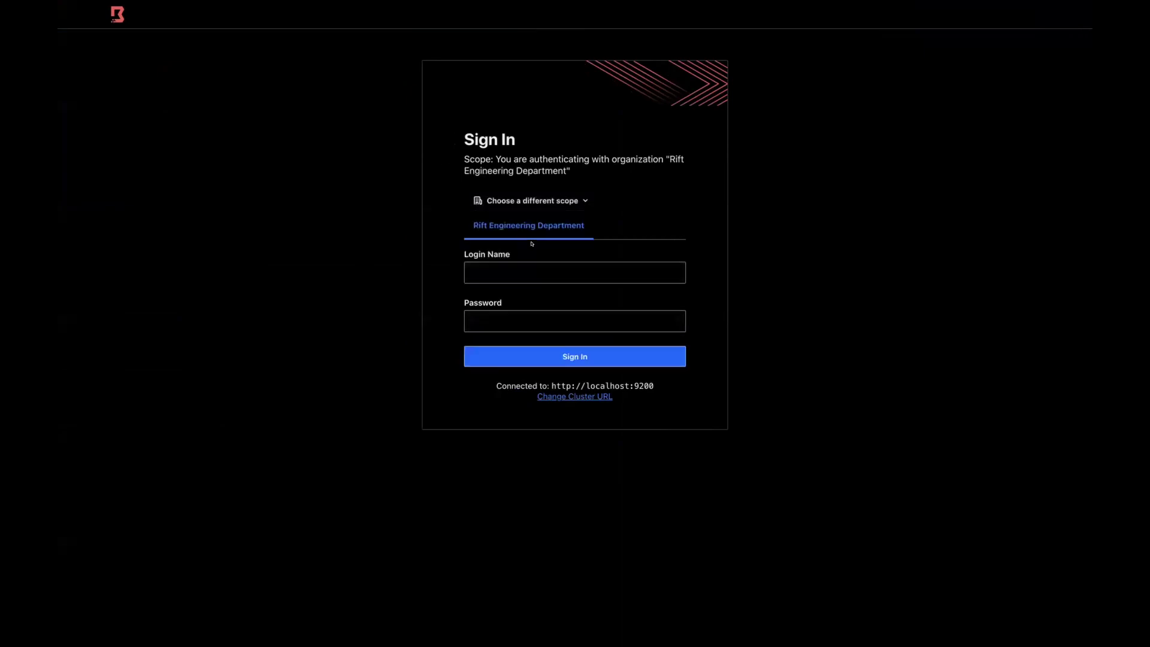
{"action": "left_click", "coordinate": [542, 271]}
{"action": "type", "text": "rob"}
{"action": "key", "text": "Tab"}
{"action": "type", "text": "password"}
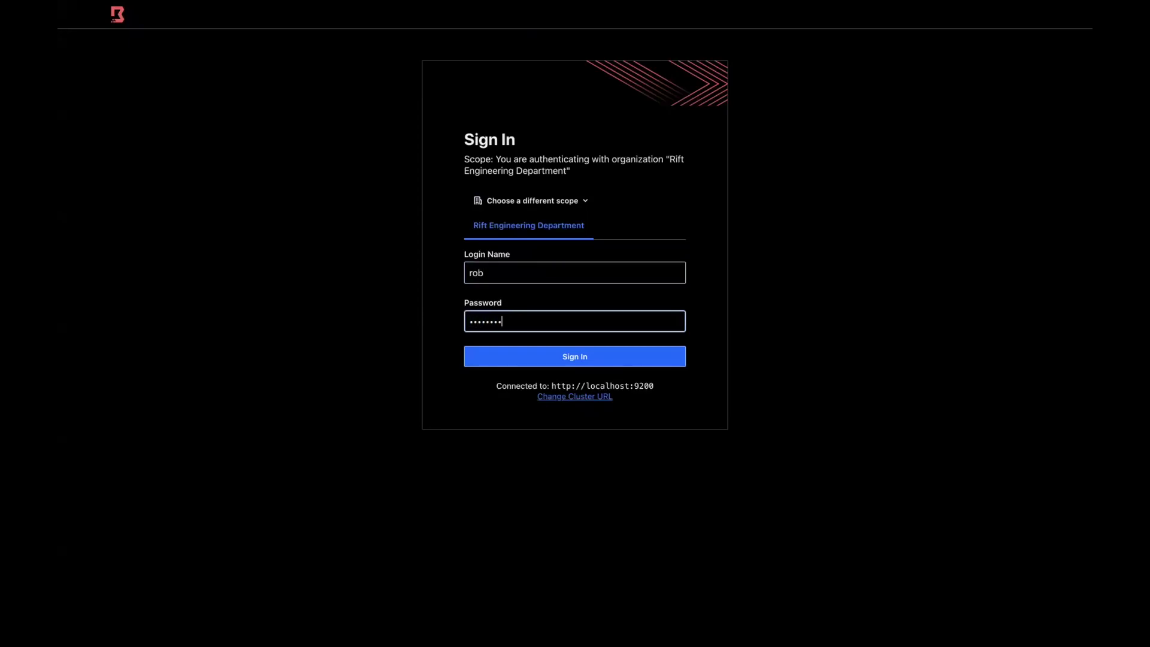
{"action": "key", "text": "Return"}
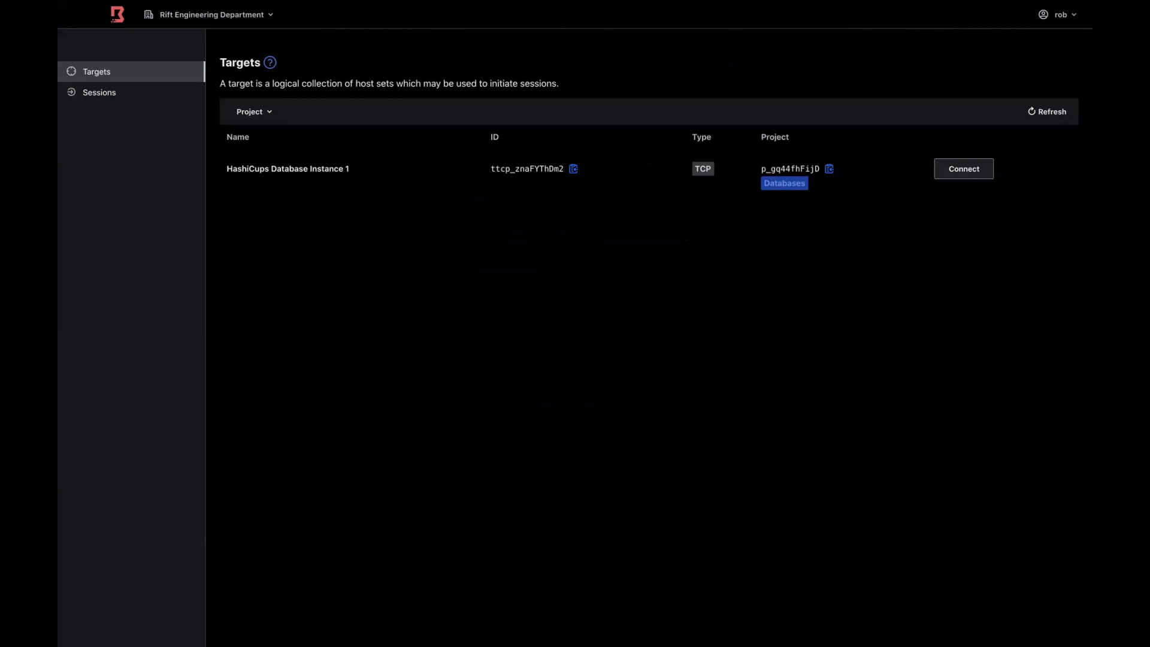
Step: Connect to the HashiCups Database Instance 1 target and reveal its username and password credentials
{"action": "left_click", "coordinate": [939, 172]}
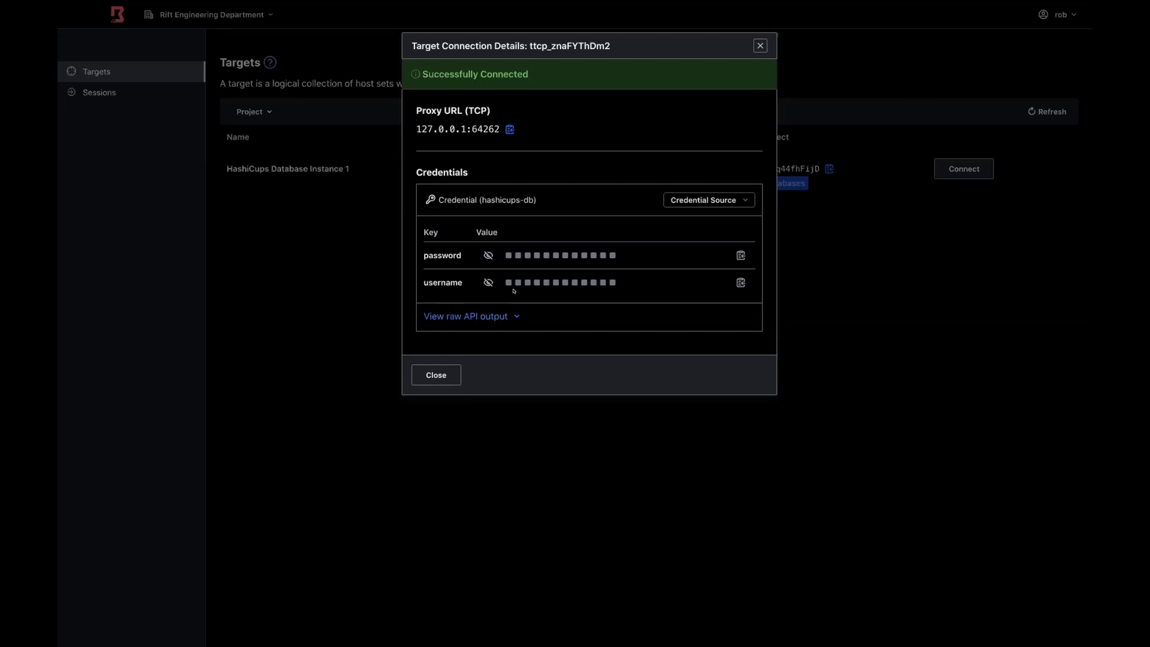
{"action": "left_click", "coordinate": [488, 282]}
{"action": "left_click", "coordinate": [489, 255]}
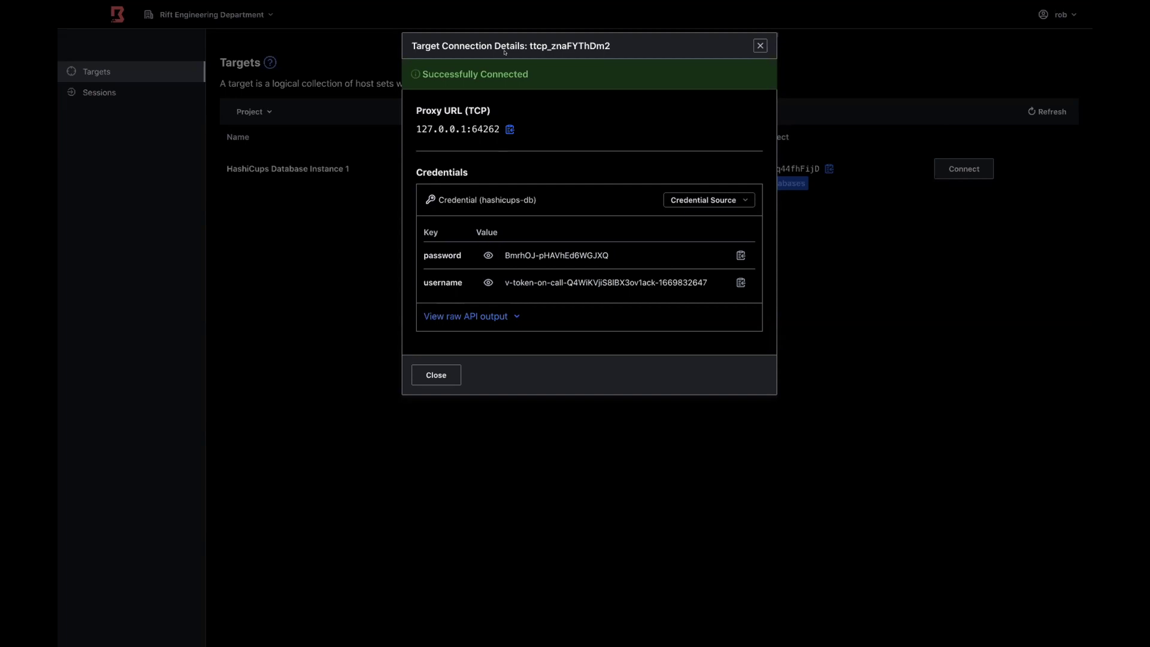
{"action": "left_click", "coordinate": [503, 127]}
Step: Switch to Visual Studio Code, restore the terminal to its normal height and clear the zsh terminal
{"action": "key", "text": "super+Tab"}
{"action": "key", "text": "super+Tab"}
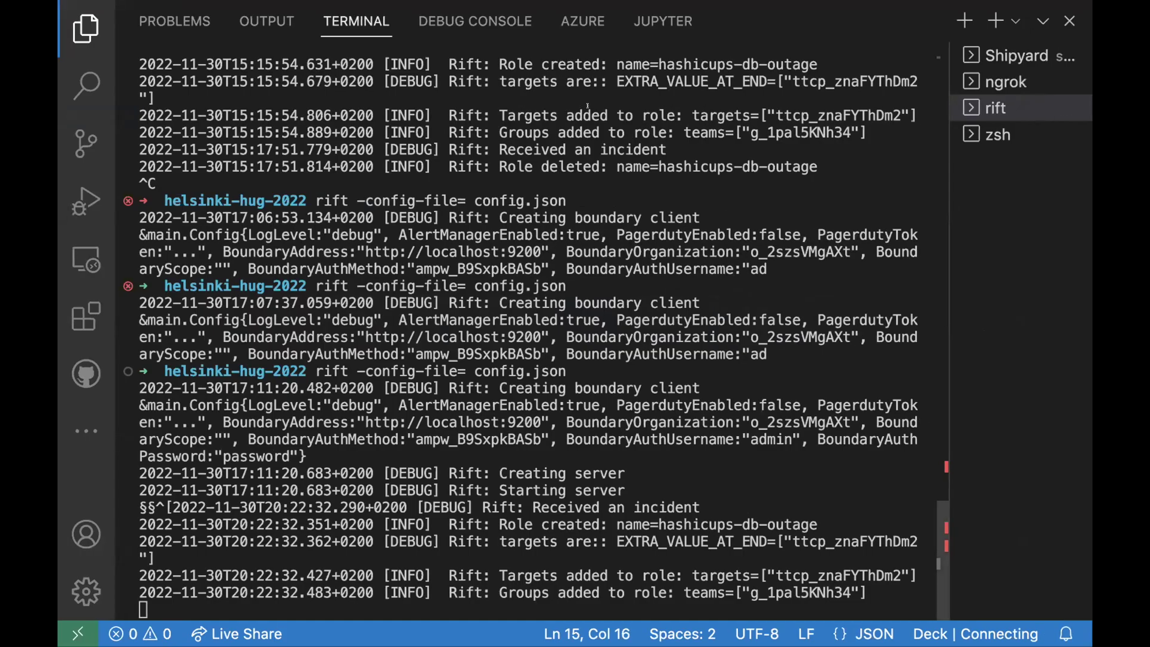
{"action": "left_click", "coordinate": [1043, 21]}
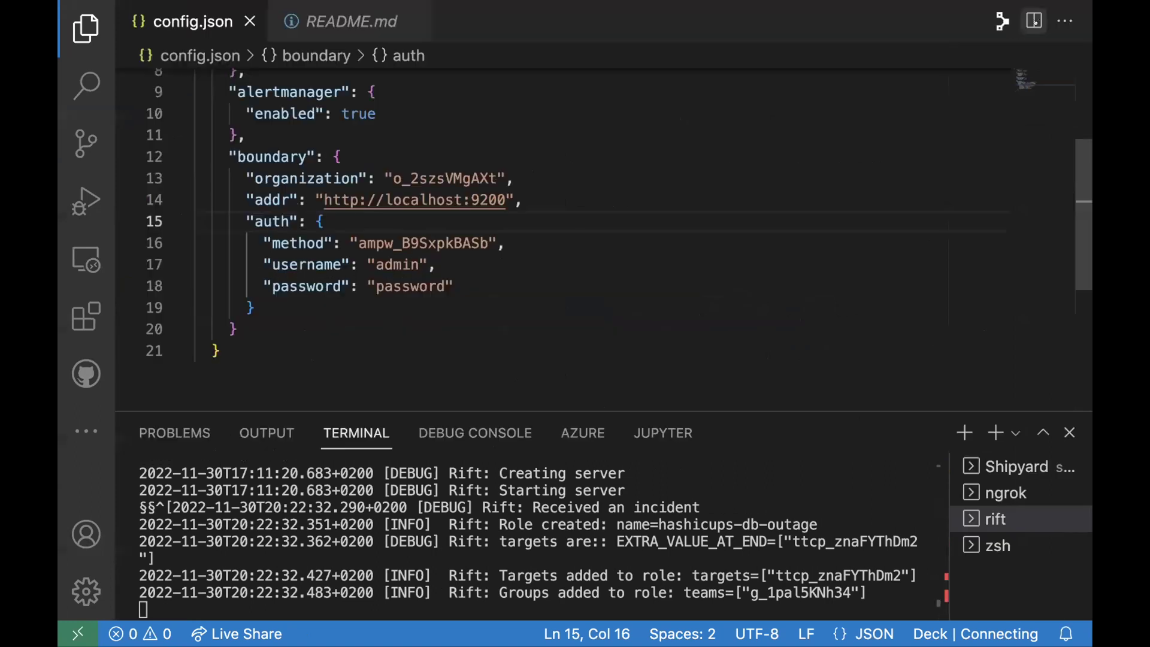
{"action": "left_click", "coordinate": [997, 545]}
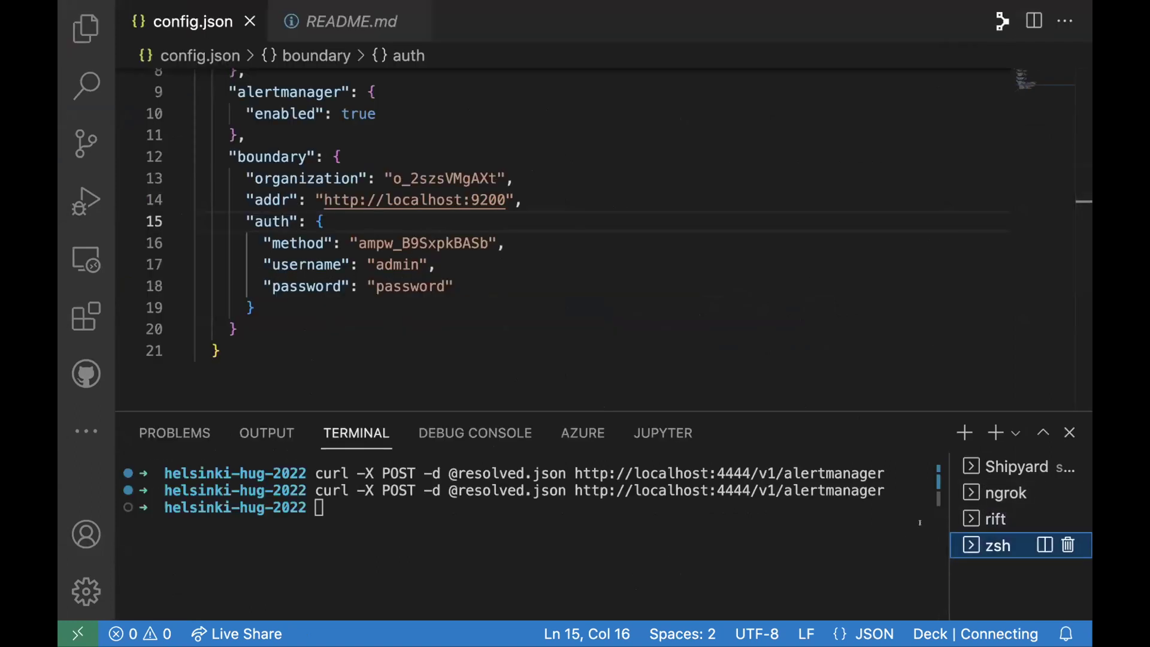
{"action": "left_click", "coordinate": [615, 523]}
{"action": "type", "text": "clear"}
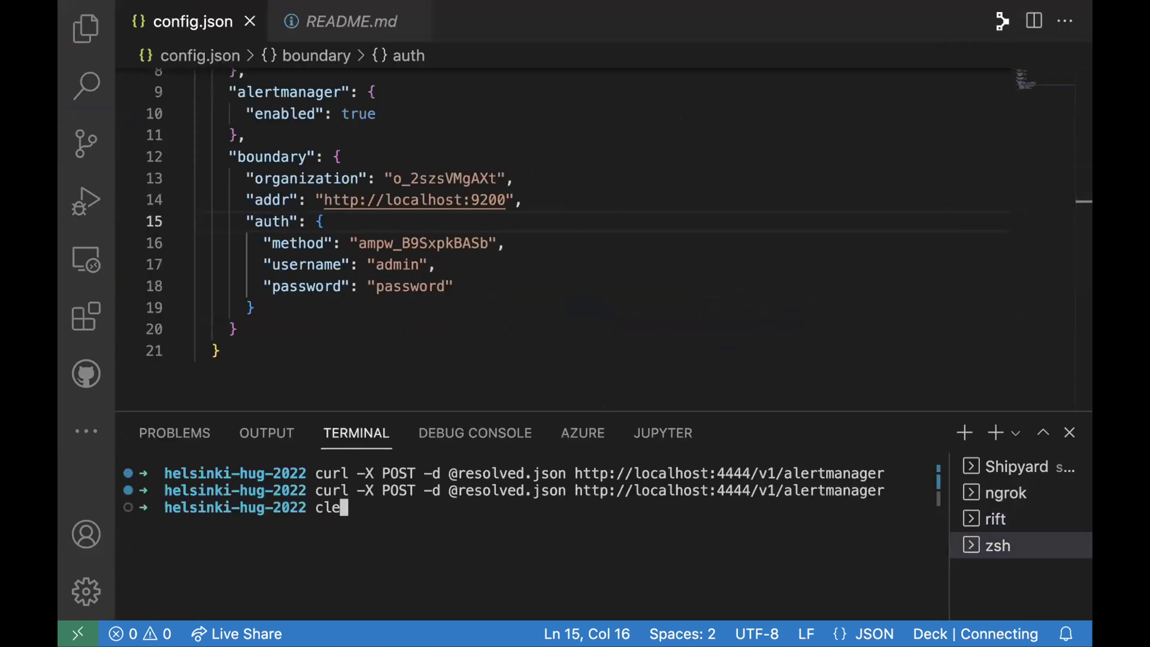
{"action": "key", "text": "Return"}
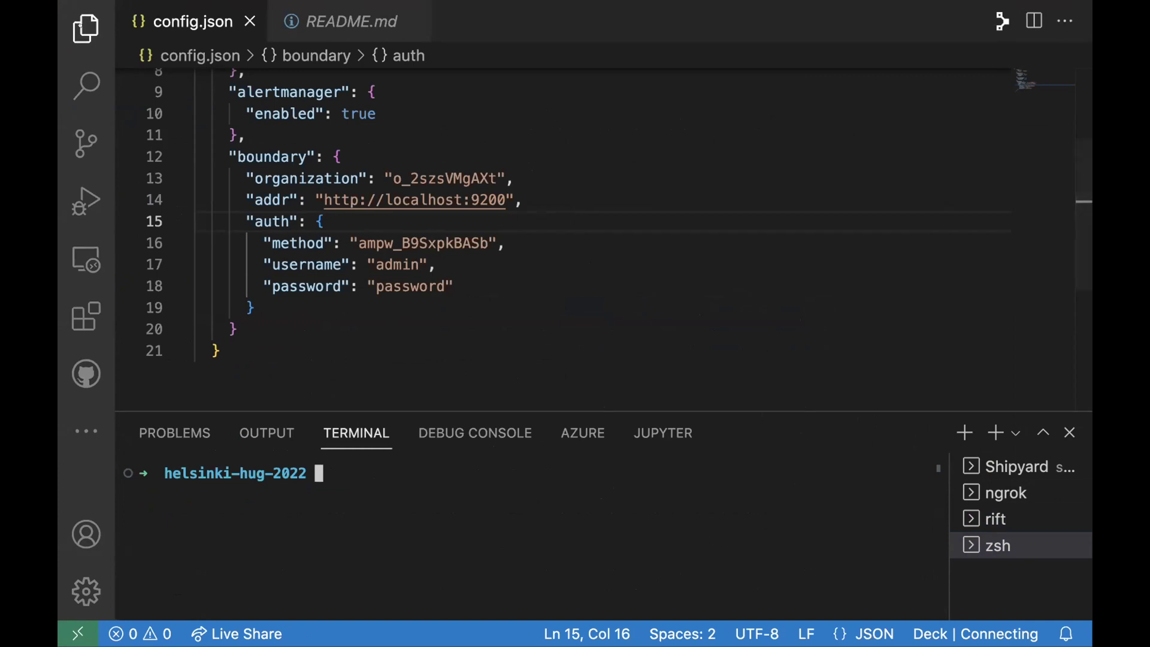
Step: Copy the psql command from item 8 of the README.md demo flow into the zsh terminal
{"action": "left_click", "coordinate": [108, 54]}
{"action": "left_click", "coordinate": [201, 213]}
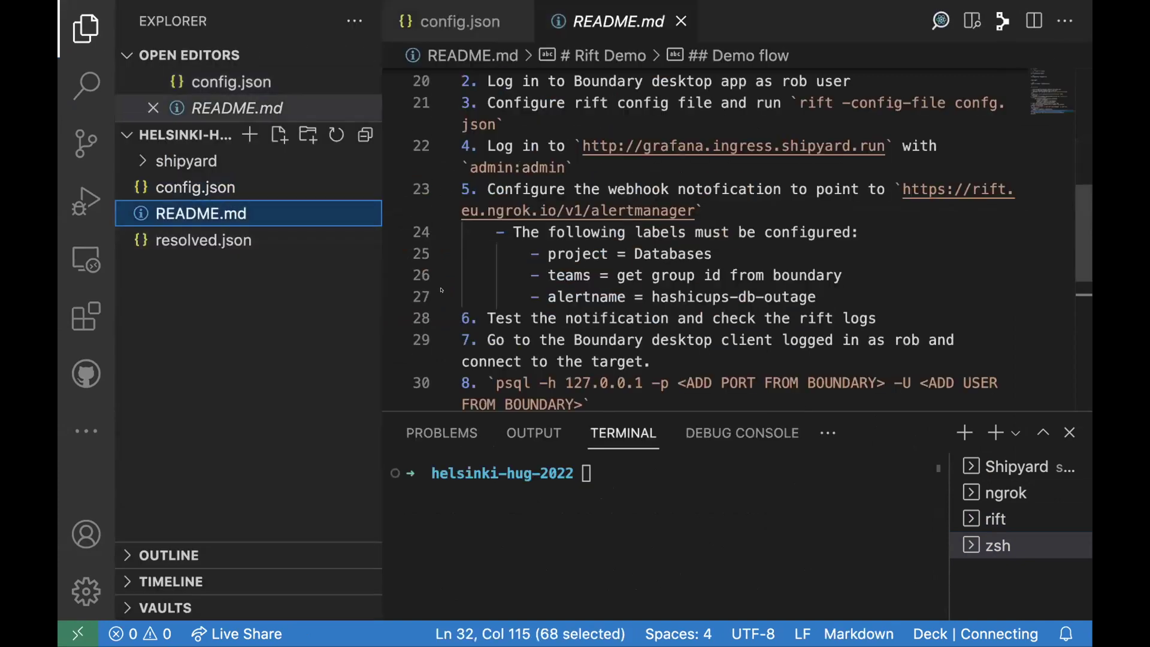
{"action": "scroll", "coordinate": [593, 295], "scroll_direction": "down", "scroll_amount": 3}
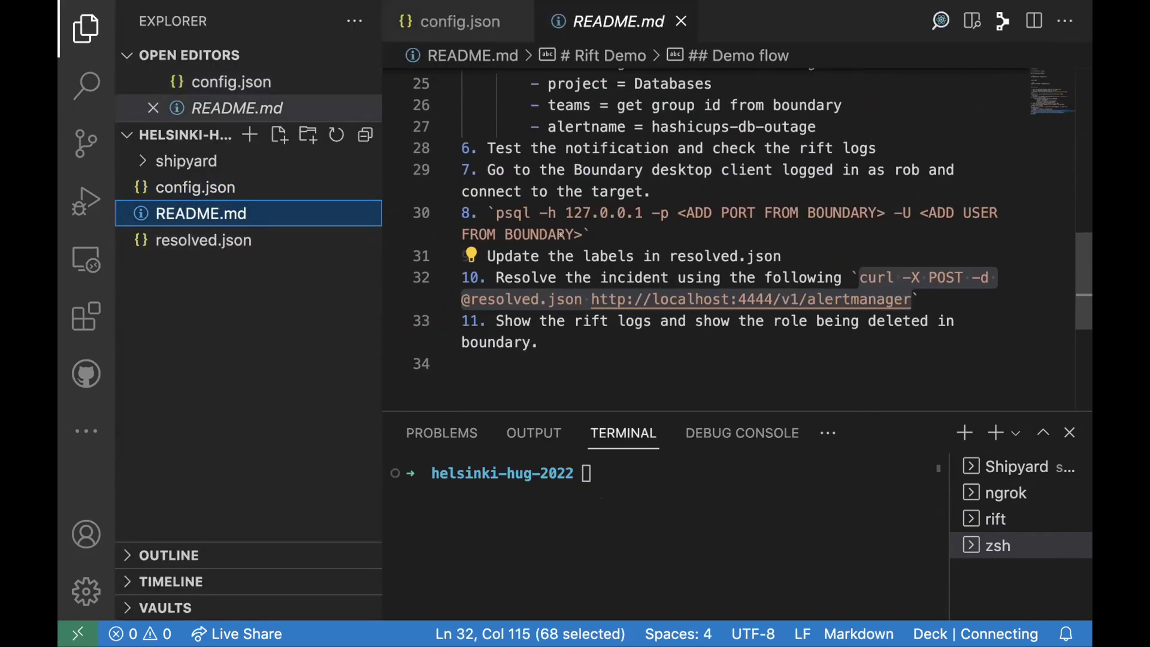
{"action": "left_click_drag", "start_coordinate": [493, 212], "coordinate": [584, 234]}
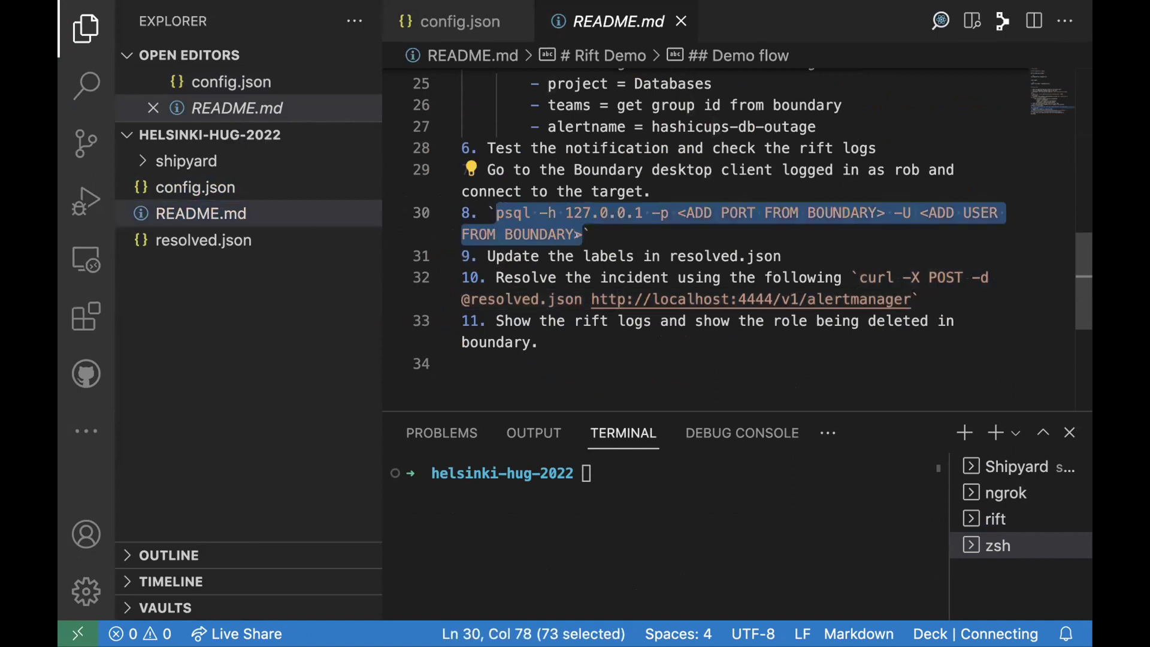
{"action": "left_click", "coordinate": [641, 514]}
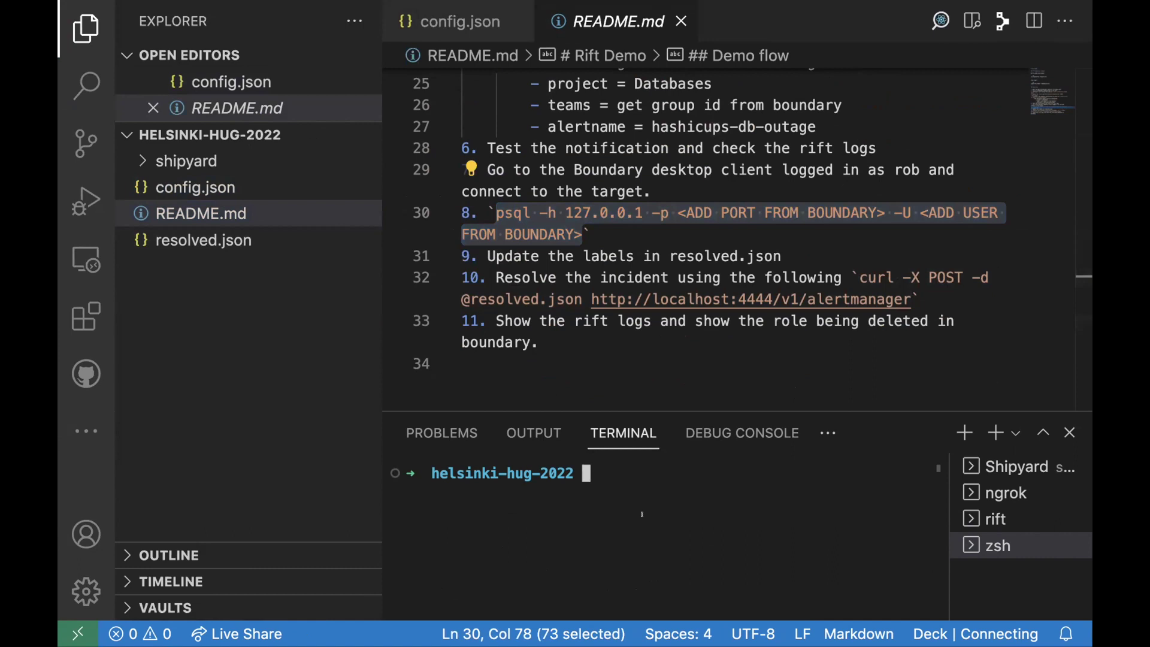
{"action": "key", "text": "super+v"}
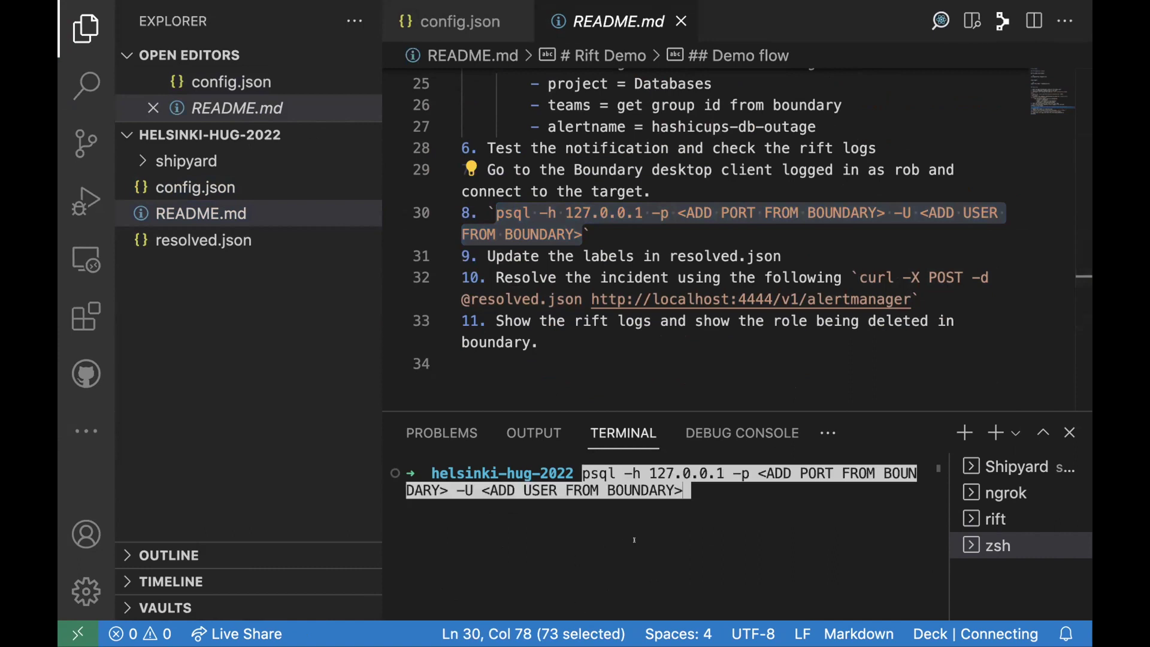
Step: Replace the <ADD PORT FROM BOUNDARY> placeholder in the terminal's psql command with 64262, the proxy port shown in Boundary desktop
{"action": "key", "text": "Left"}
{"action": "key", "text": "Left"}
{"action": "key", "text": "Left"}
{"action": "key", "text": "Left"}
{"action": "key", "text": "Left"}
{"action": "key", "text": "Left"}
{"action": "key", "text": "Left"}
{"action": "key", "text": "Left"}
{"action": "key", "text": "Left"}
{"action": "key", "text": "Left"}
{"action": "key", "text": "Left"}
{"action": "key", "text": "Left"}
{"action": "key", "text": "Left"}
{"action": "key", "text": "Left"}
{"action": "key", "text": "Left"}
{"action": "key", "text": "Left"}
{"action": "key", "text": "Left"}
{"action": "key", "text": "Left"}
{"action": "key", "text": "Left"}
{"action": "key", "text": "Left"}
{"action": "key", "text": "Left"}
{"action": "key", "text": "Left"}
{"action": "key", "text": "Left"}
{"action": "key", "text": "Left"}
{"action": "key", "text": "Left"}
{"action": "key", "text": "Left"}
{"action": "key", "text": "Left"}
{"action": "key", "text": "Left"}
{"action": "key", "text": "Left"}
{"action": "key", "text": "Left"}
{"action": "key", "text": "Left"}
{"action": "key", "text": "Left"}
{"action": "key", "text": "Left"}
{"action": "key", "text": "Left"}
{"action": "key", "text": "Left"}
{"action": "key", "text": "Left"}
{"action": "key", "text": "Right"}
{"action": "key", "text": "Right"}
{"action": "key", "text": "Right"}
{"action": "key", "text": "Right"}
{"action": "key", "text": "Right"}
{"action": "key", "text": "Right"}
{"action": "key", "text": "Right"}
{"action": "key", "text": "Right"}
{"action": "key", "text": "Right"}
{"action": "key", "text": "Right"}
{"action": "key", "text": "Right"}
{"action": "key", "text": "Right"}
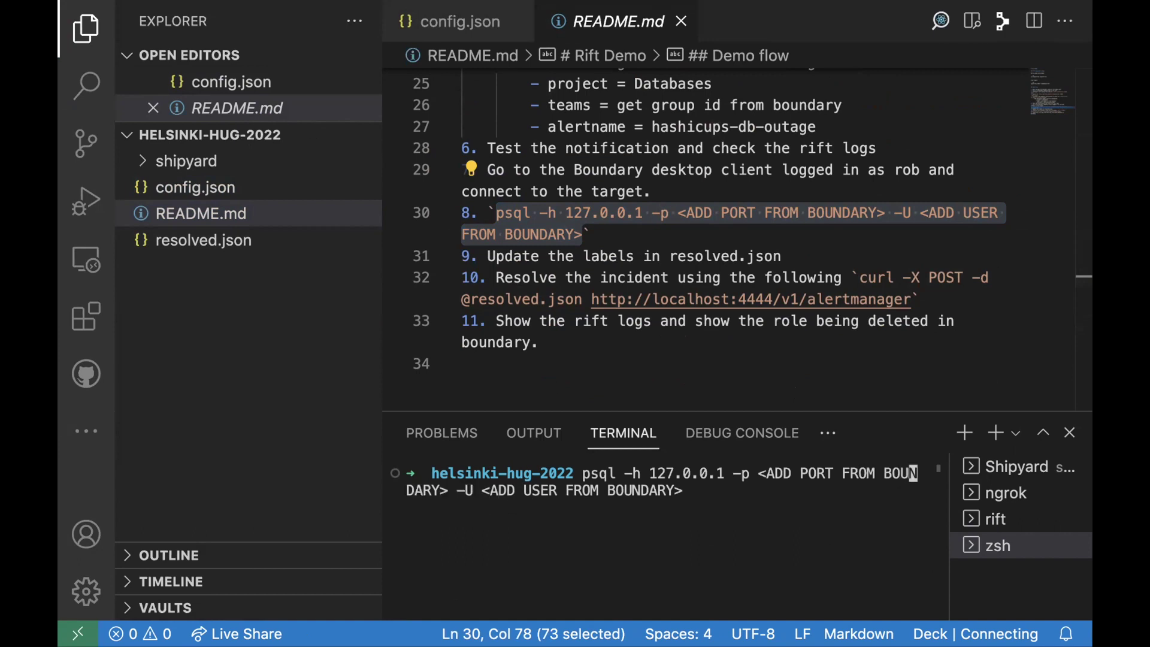
{"action": "key", "text": "BackSpace"}
{"action": "key", "text": "BackSpace"}
{"action": "key", "text": "BackSpace"}
{"action": "key", "text": "BackSpace"}
{"action": "key", "text": "BackSpace"}
{"action": "key", "text": "BackSpace"}
{"action": "key", "text": "BackSpace"}
{"action": "key", "text": "BackSpace"}
{"action": "key", "text": "BackSpace"}
{"action": "key", "text": "BackSpace"}
{"action": "key", "text": "BackSpace"}
{"action": "key", "text": "BackSpace"}
{"action": "key", "text": "BackSpace"}
{"action": "key", "text": "BackSpace"}
{"action": "key", "text": "BackSpace"}
{"action": "key", "text": "BackSpace"}
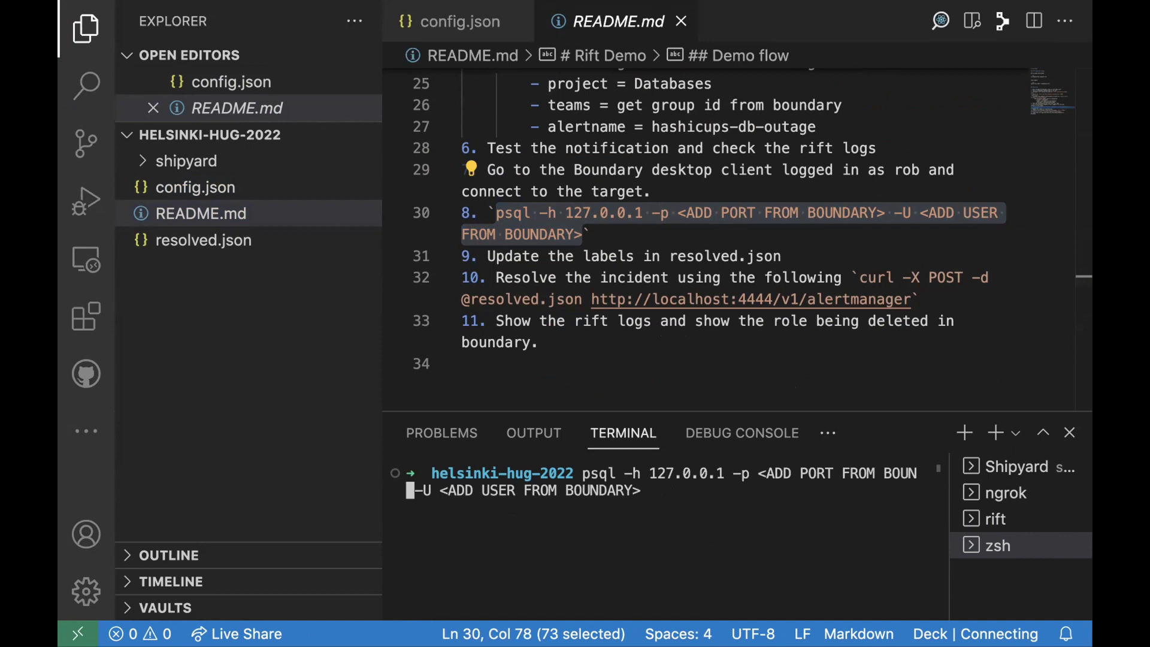
{"action": "key", "text": "BackSpace"}
{"action": "key", "text": "BackSpace"}
{"action": "key", "text": "BackSpace"}
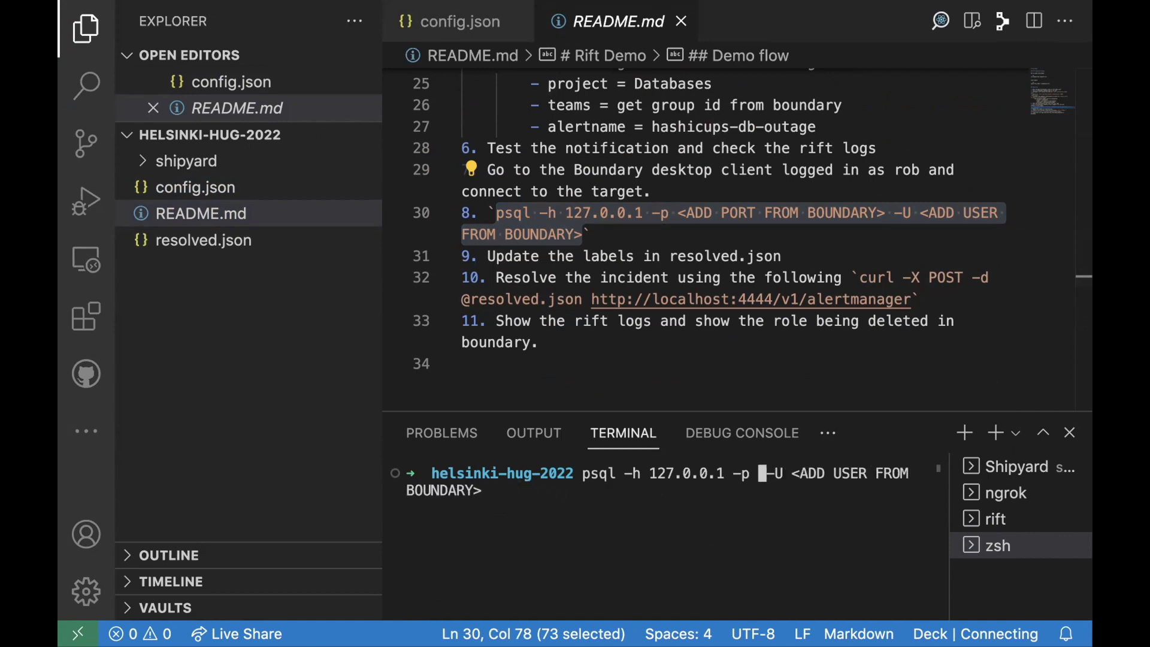
{"action": "key", "text": "super+Tab"}
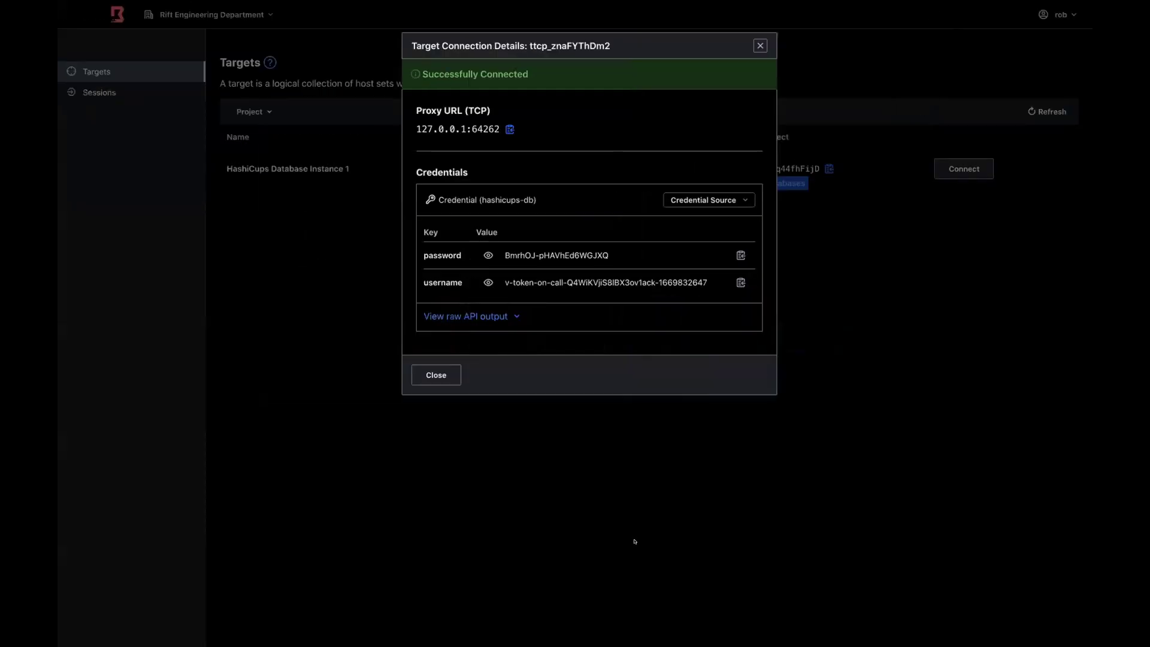
{"action": "key", "text": "super+Tab"}
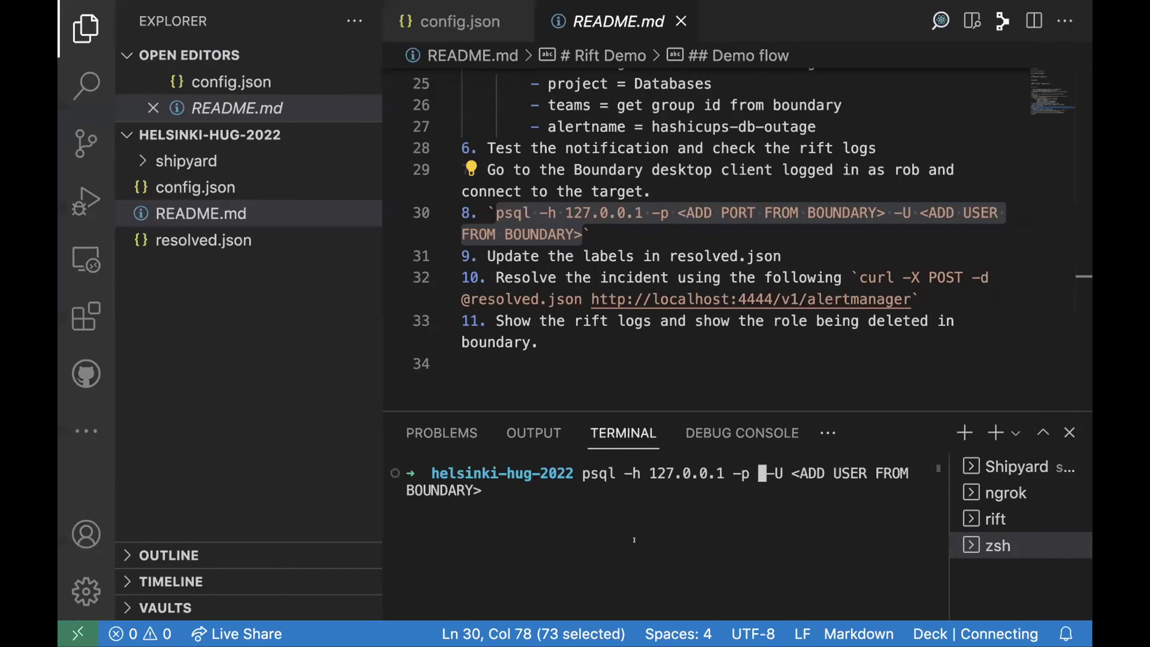
{"action": "type", "text": "64262"}
Step: Replace the <ADD USER FROM BOUNDARY> placeholder with the username copied from the Boundary desktop credentials and run the psql command
{"action": "key", "text": "Right"}
{"action": "key", "text": "Right"}
{"action": "key", "text": "Right"}
{"action": "key", "text": "Right"}
{"action": "key", "text": "Right"}
{"action": "key", "text": "Right"}
{"action": "key", "text": "Right"}
{"action": "key", "text": "Right"}
{"action": "key", "text": "Right"}
{"action": "key", "text": "Right"}
{"action": "key", "text": "Right"}
{"action": "key", "text": "Right"}
{"action": "key", "text": "Right"}
{"action": "key", "text": "Right"}
{"action": "key", "text": "Right"}
{"action": "key", "text": "Right"}
{"action": "key", "text": "Right"}
{"action": "key", "text": "Right"}
{"action": "key", "text": "Right"}
{"action": "key", "text": "Right"}
{"action": "key", "text": "Right"}
{"action": "key", "text": "Right"}
{"action": "key", "text": "Right"}
{"action": "key", "text": "Right"}
{"action": "key", "text": "Right"}
{"action": "key", "text": "Right"}
{"action": "key", "text": "Right"}
{"action": "key", "text": "Right"}
{"action": "key", "text": "BackSpace"}
{"action": "key", "text": "BackSpace"}
{"action": "key", "text": "BackSpace"}
{"action": "key", "text": "BackSpace"}
{"action": "key", "text": "BackSpace"}
{"action": "key", "text": "BackSpace"}
{"action": "key", "text": "BackSpace"}
{"action": "key", "text": "BackSpace"}
{"action": "key", "text": "BackSpace"}
{"action": "key", "text": "BackSpace"}
{"action": "key", "text": "BackSpace"}
{"action": "key", "text": "BackSpace"}
{"action": "key", "text": "BackSpace"}
{"action": "key", "text": "BackSpace"}
{"action": "key", "text": "BackSpace"}
{"action": "key", "text": "BackSpace"}
{"action": "key", "text": "BackSpace"}
{"action": "key", "text": "BackSpace"}
{"action": "key", "text": "BackSpace"}
{"action": "key", "text": "BackSpace"}
{"action": "key", "text": "BackSpace"}
{"action": "key", "text": "BackSpace"}
{"action": "key", "text": "BackSpace"}
{"action": "key", "text": "BackSpace"}
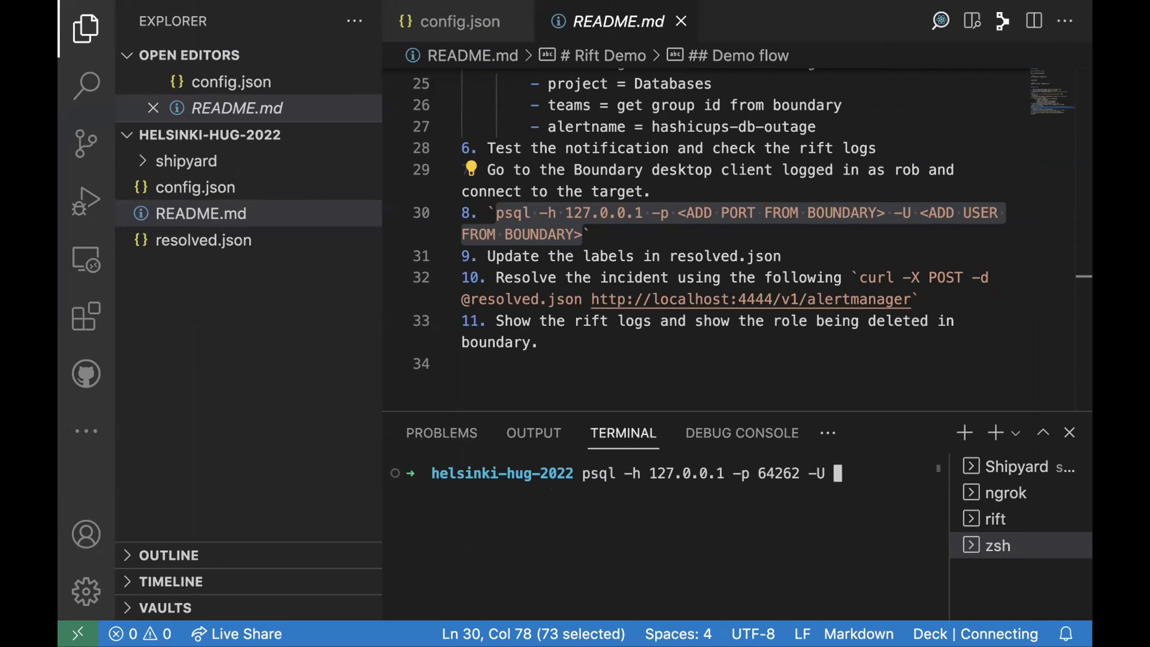
{"action": "key", "text": "super+Tab"}
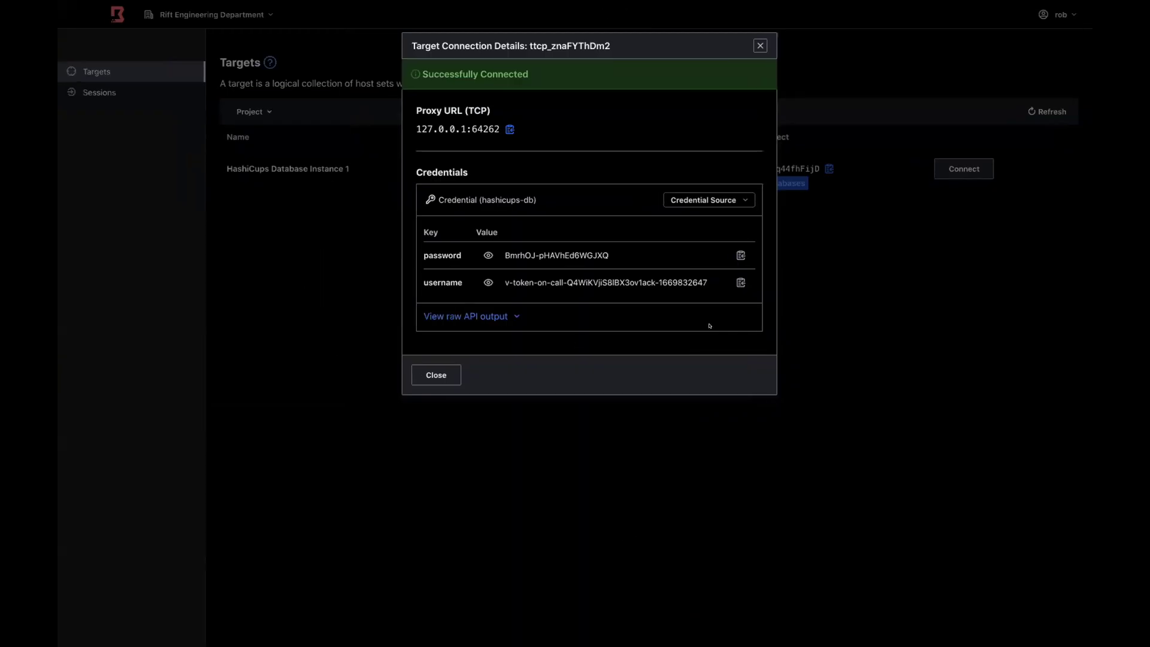
{"action": "left_click", "coordinate": [742, 282]}
{"action": "key", "text": "super+Tab"}
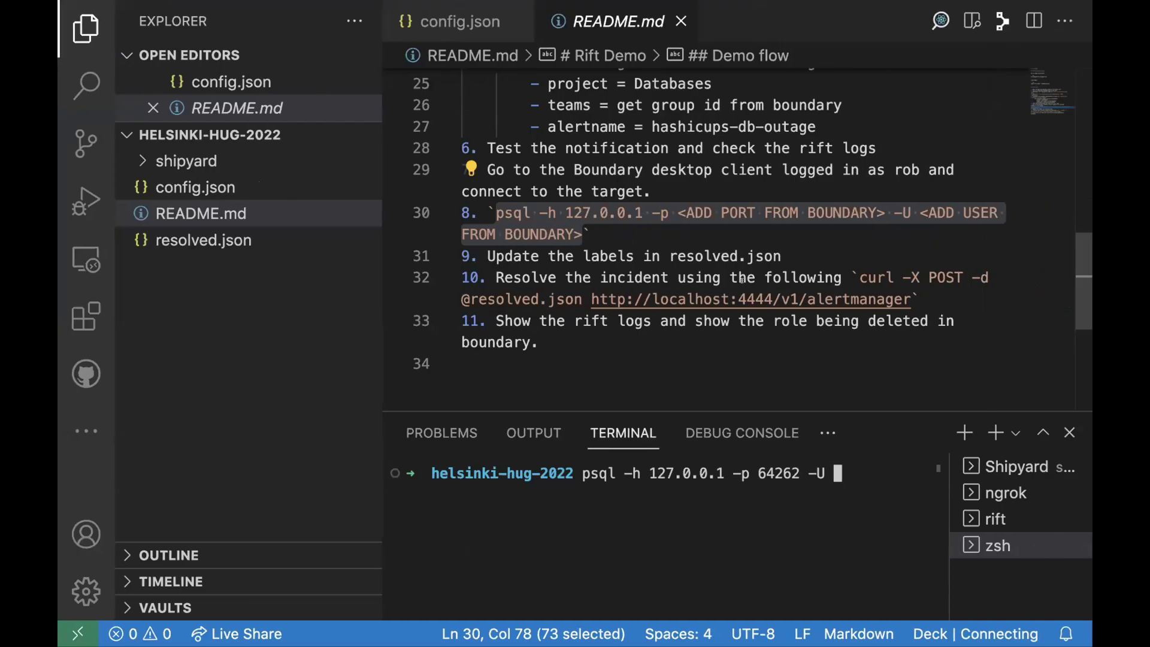
{"action": "key", "text": "super+v"}
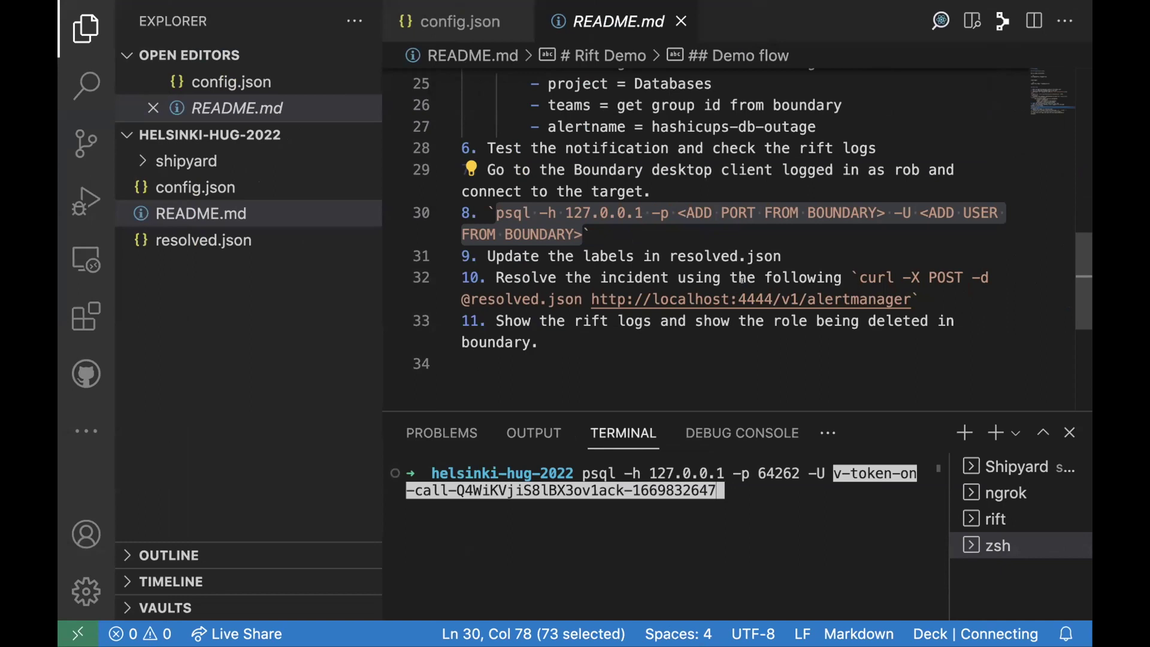
{"action": "key", "text": "Return"}
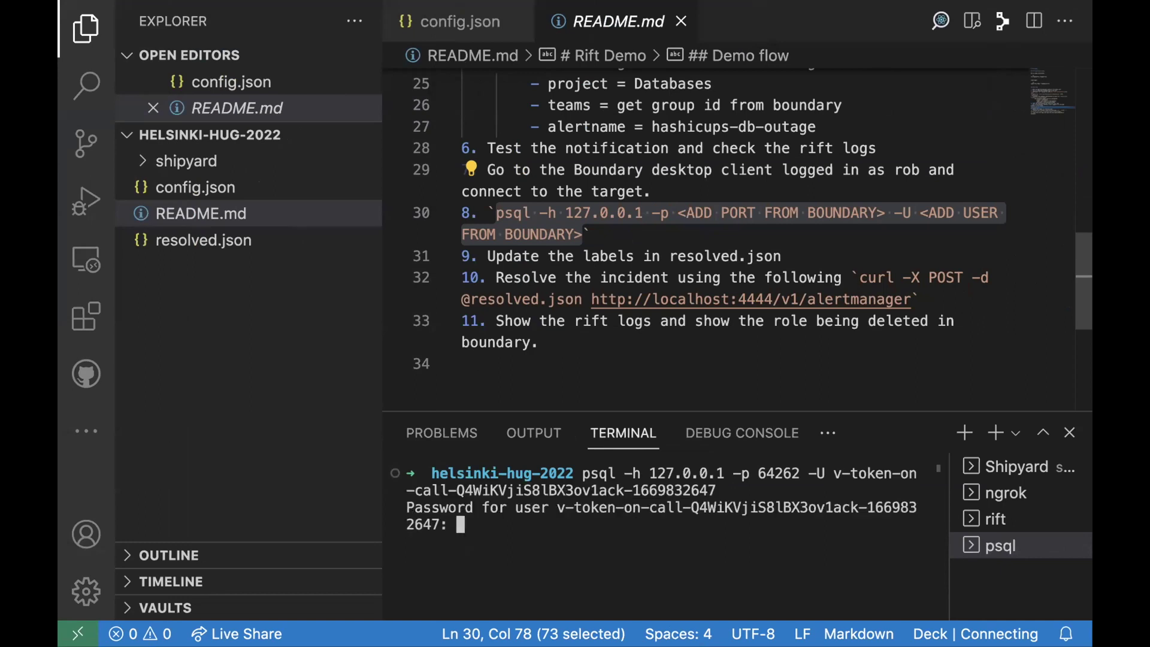
Step: Copy the database password from the Boundary desktop credentials and submit it at the psql password prompt in Visual Studio Code
{"action": "key", "text": "super+Tab"}
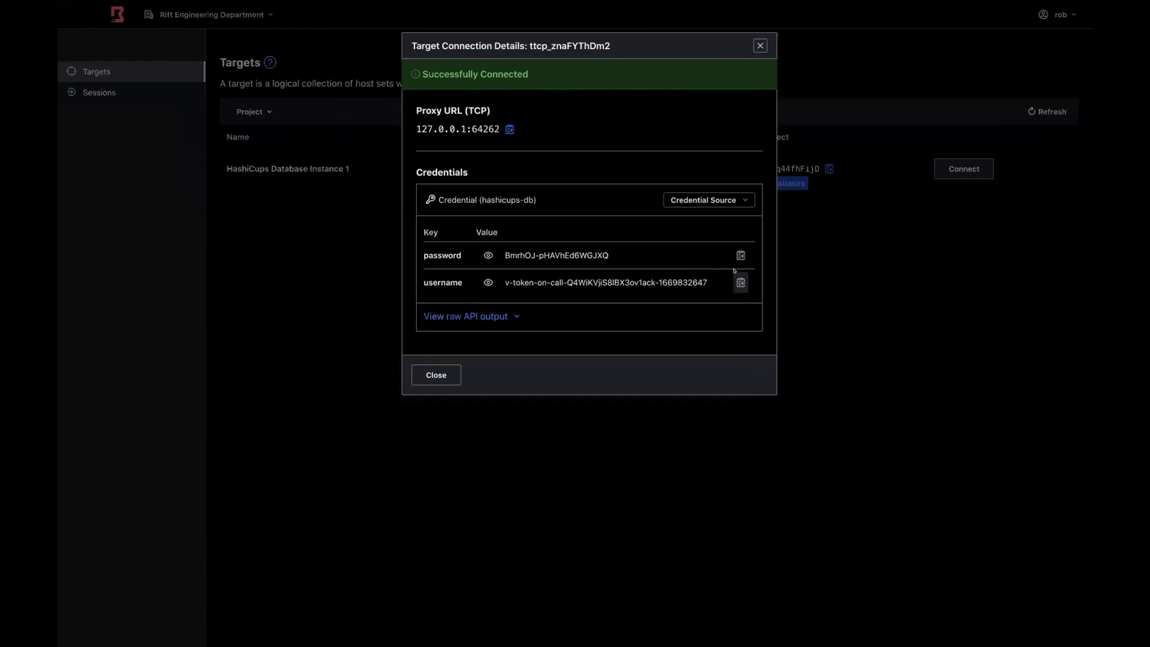
{"action": "left_click", "coordinate": [741, 255]}
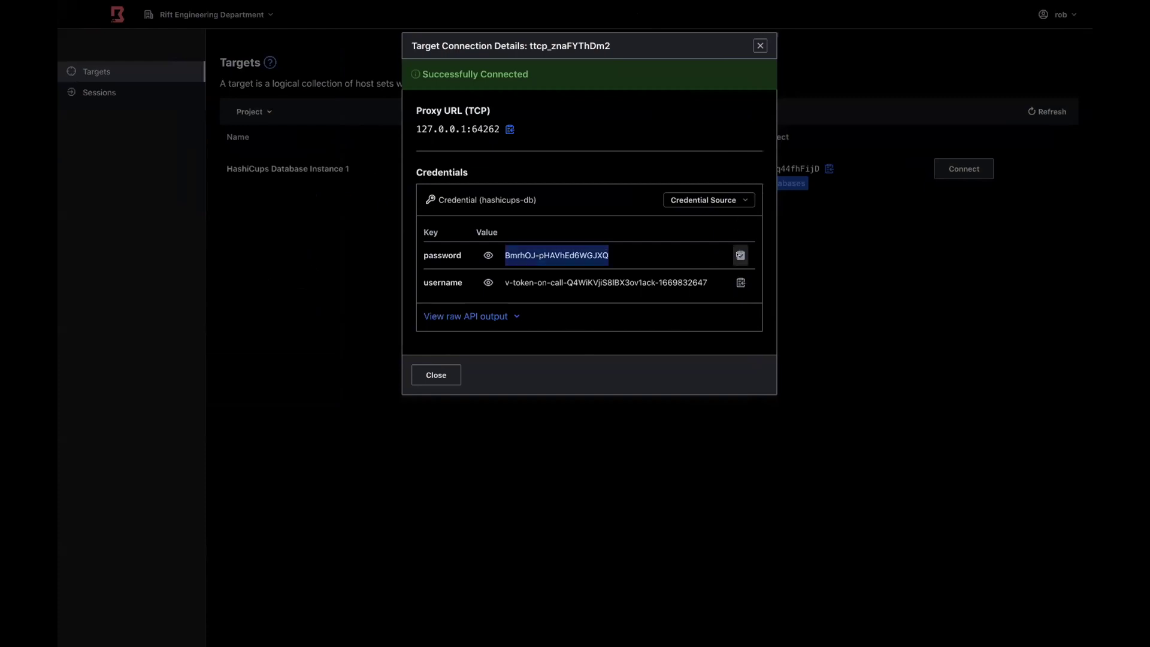
{"action": "key", "text": "super+Tab"}
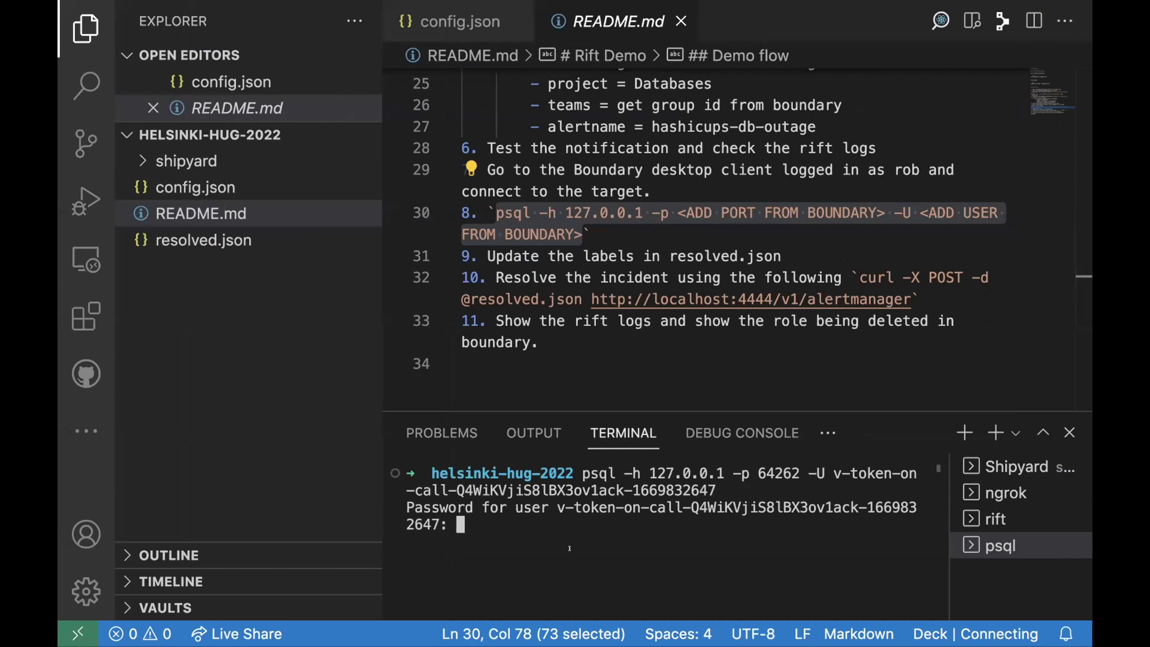
{"action": "key", "text": "super+v"}
{"action": "key", "text": "Return"}
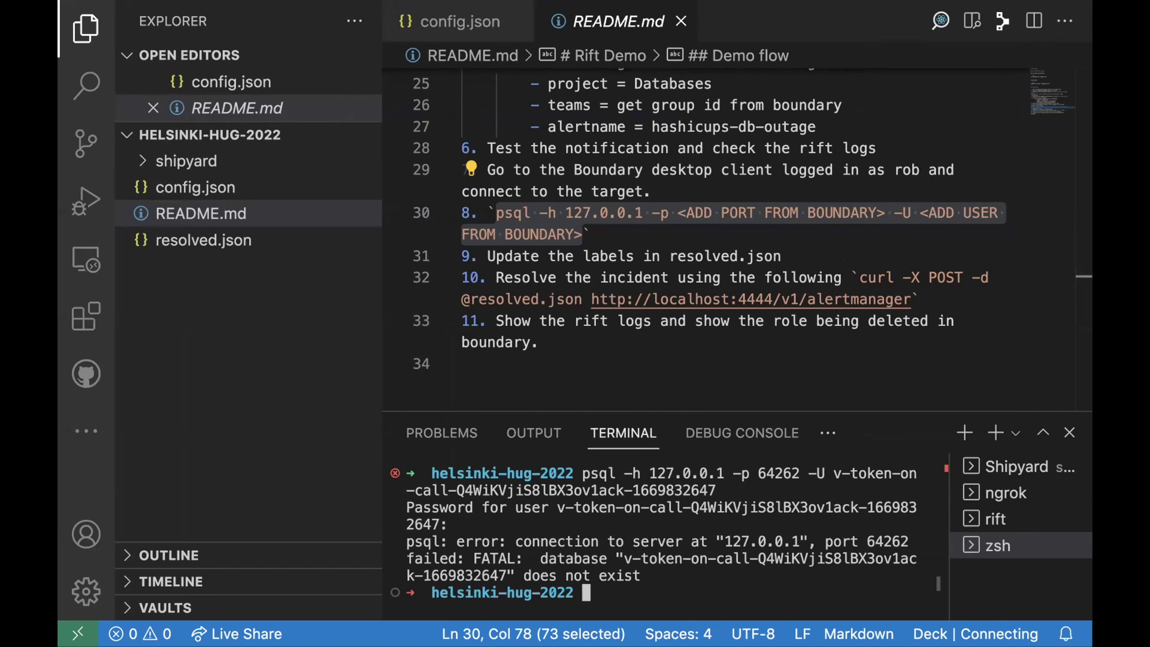
Step: Try the same psql login again on port 64262, supplying the password copied anew from the Boundary desktop credentials
{"action": "key", "text": "super+Tab"}
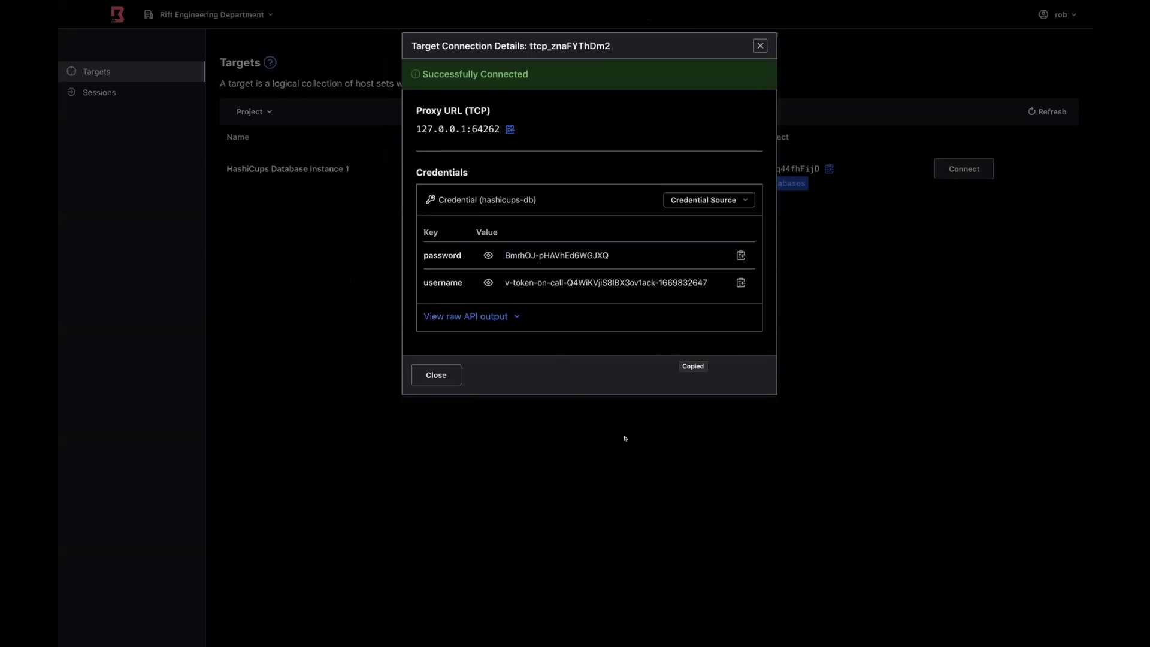
{"action": "key", "text": "super+Tab"}
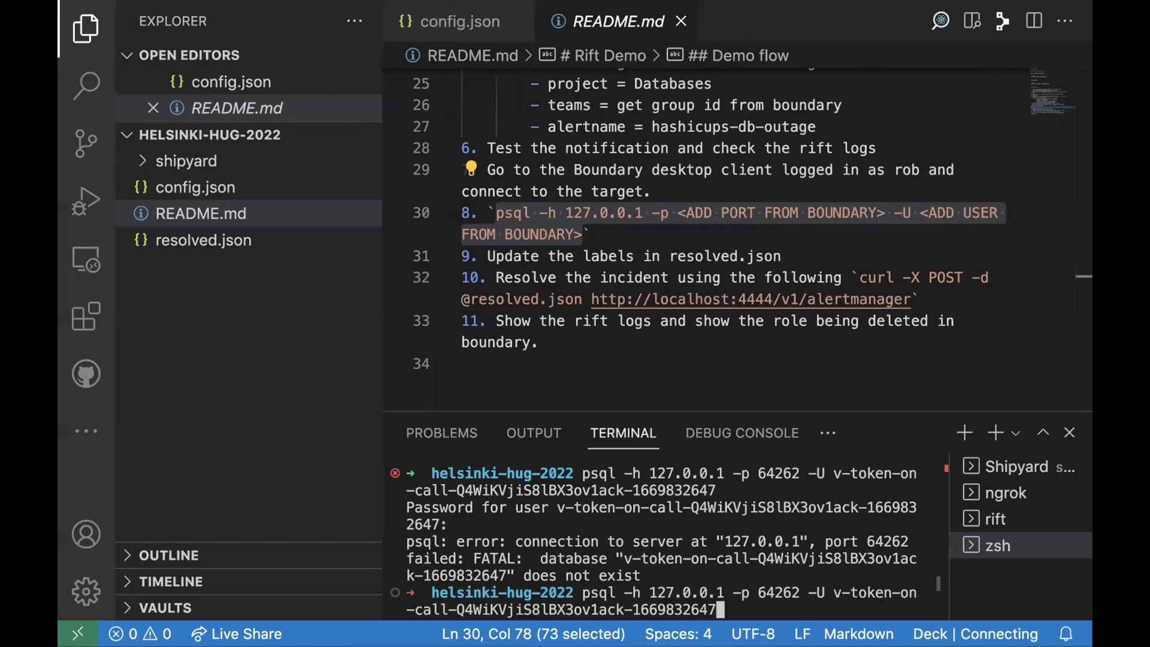
{"action": "key", "text": "Return"}
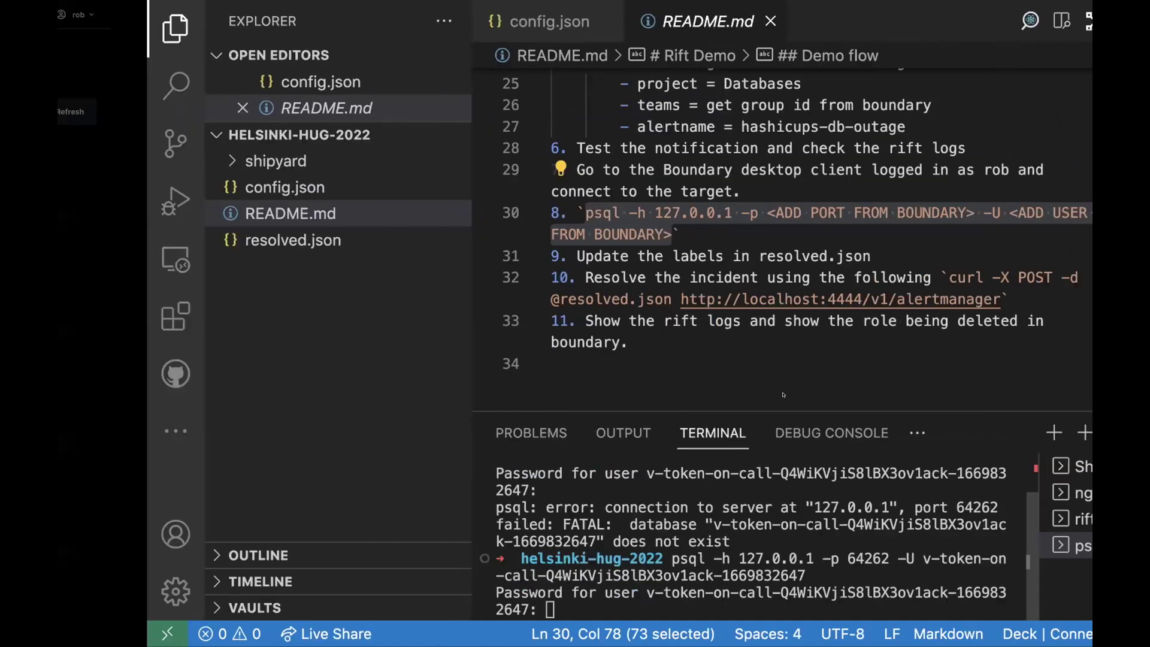
{"action": "key", "text": "super+Tab"}
{"action": "left_click", "coordinate": [741, 257]}
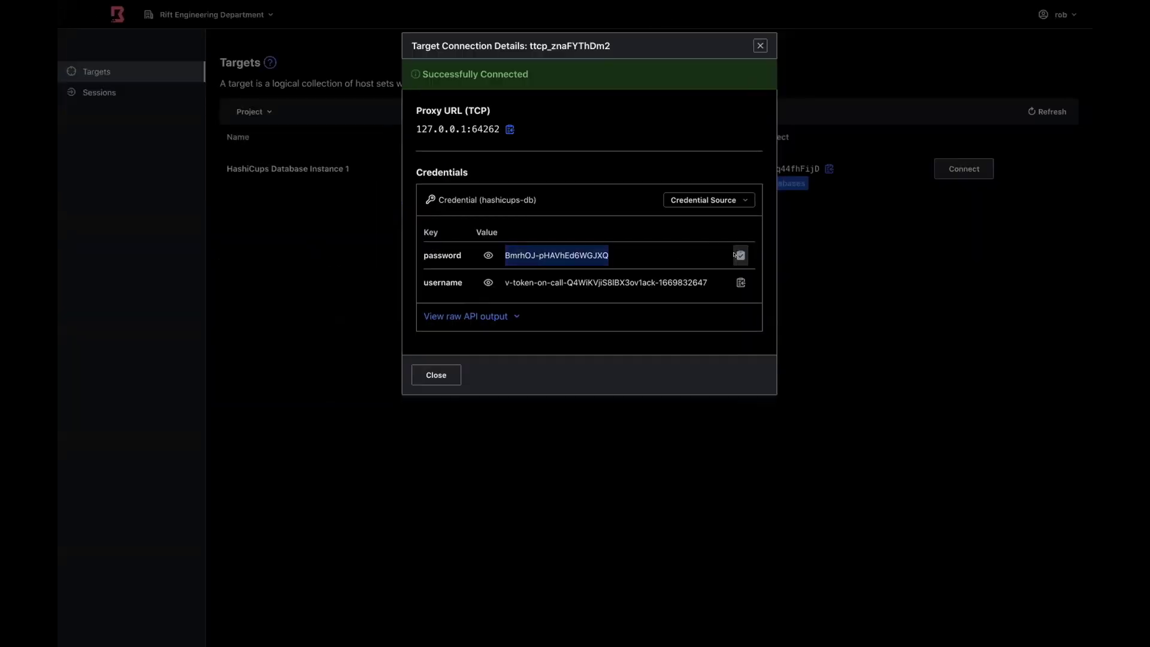
{"action": "key", "text": "super+Tab"}
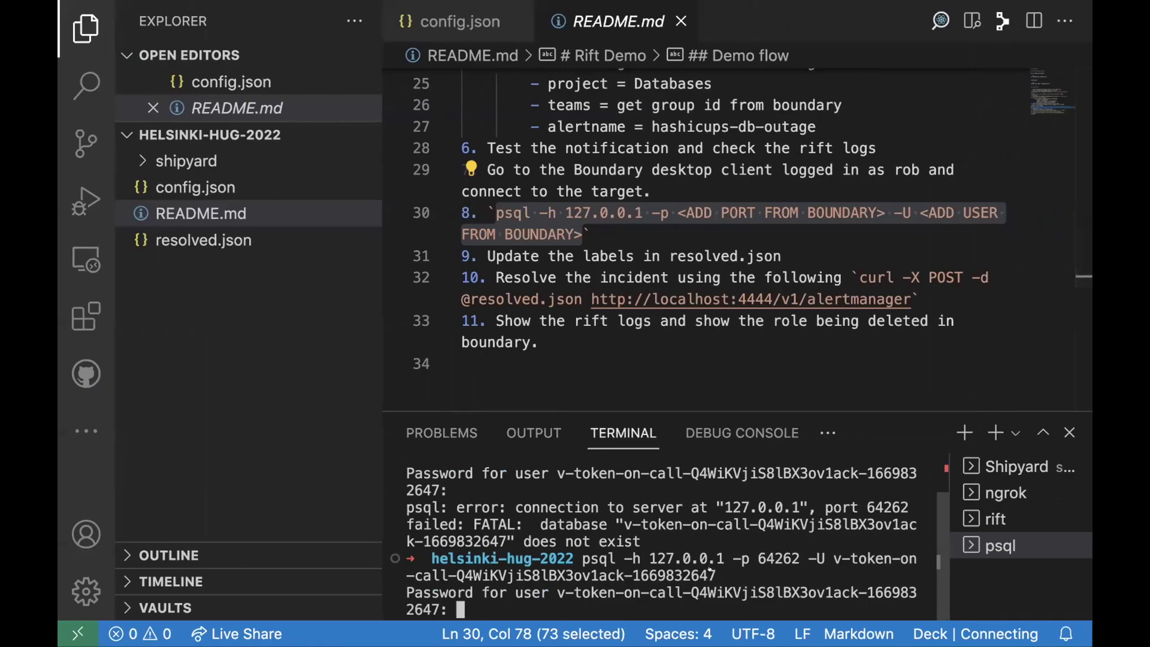
{"action": "key", "text": "super+v"}
{"action": "key", "text": "Return"}
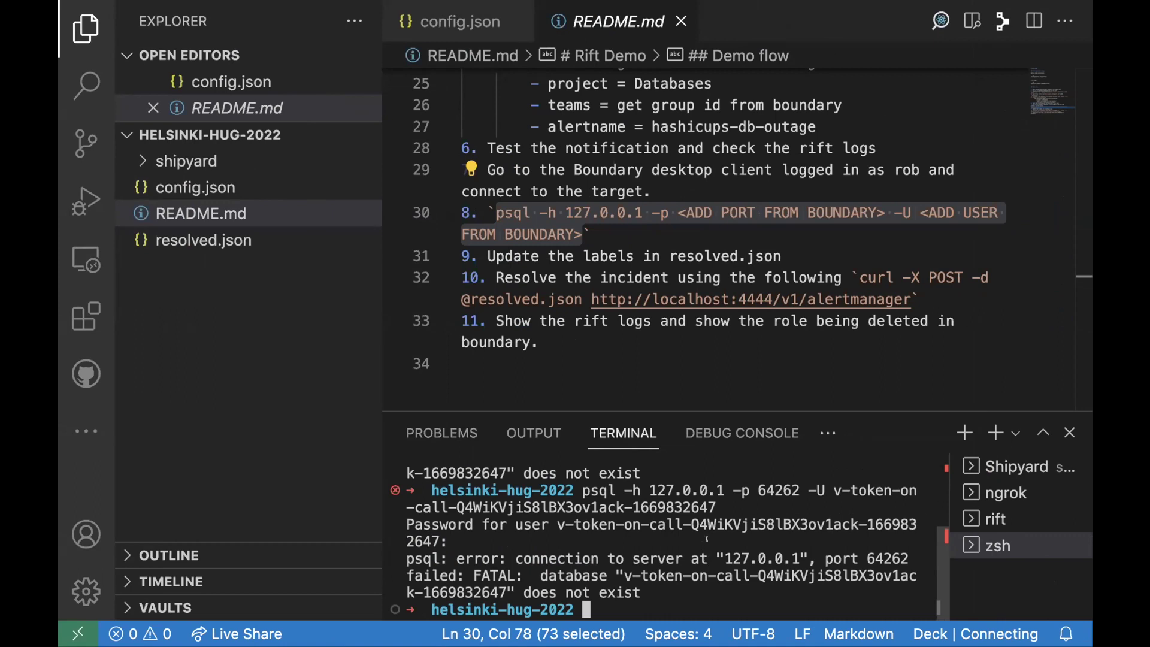
Step: Rerun the last psql command with the option -d postgres appended after the username
{"action": "key", "text": "Up"}
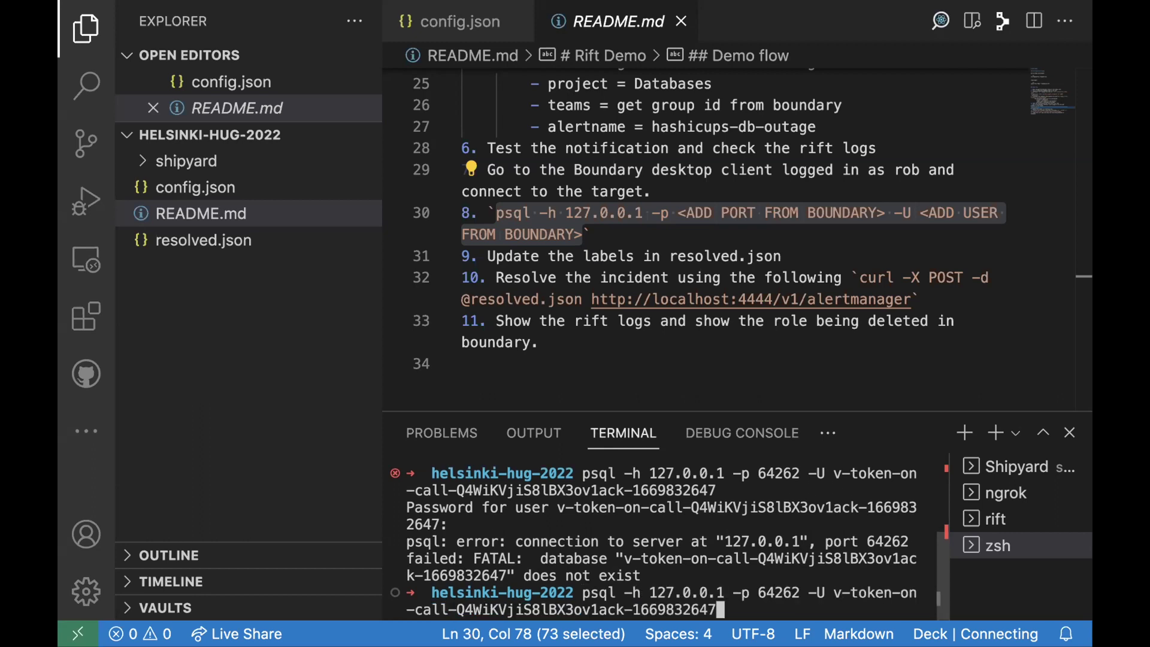
{"action": "key", "text": "Left"}
{"action": "key", "text": "Left"}
{"action": "key", "text": "Left"}
{"action": "key", "text": "Left"}
{"action": "key", "text": "Left"}
{"action": "key", "text": "Left"}
{"action": "key", "text": "Left"}
{"action": "key", "text": "Left"}
{"action": "key", "text": "Left"}
{"action": "key", "text": "Left"}
{"action": "key", "text": "Left"}
{"action": "key", "text": "Left"}
{"action": "key", "text": "Left"}
{"action": "key", "text": "Right"}
{"action": "key", "text": "Right"}
{"action": "key", "text": "Right"}
{"action": "key", "text": "Right"}
{"action": "key", "text": "Right"}
{"action": "key", "text": "Right"}
{"action": "key", "text": "Right"}
{"action": "key", "text": "Right"}
{"action": "key", "text": "Right"}
{"action": "key", "text": "Right"}
{"action": "key", "text": "Right"}
{"action": "key", "text": "Right"}
{"action": "key", "text": "Right"}
{"action": "type", "text": "-d postgres"}
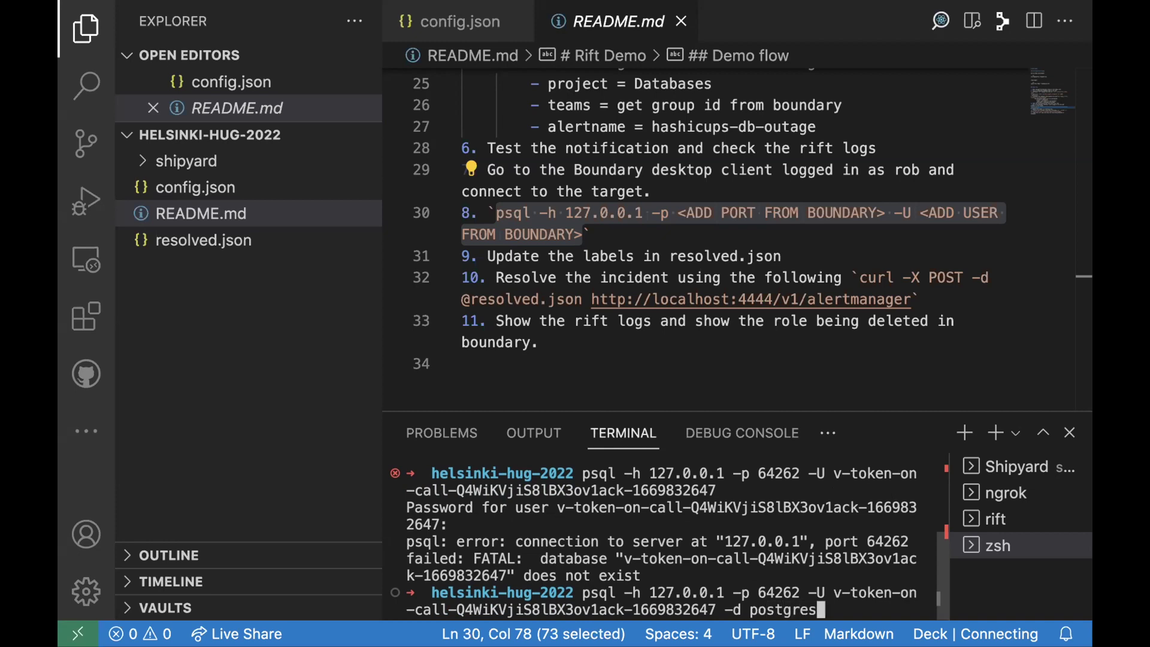
{"action": "key", "text": "Return"}
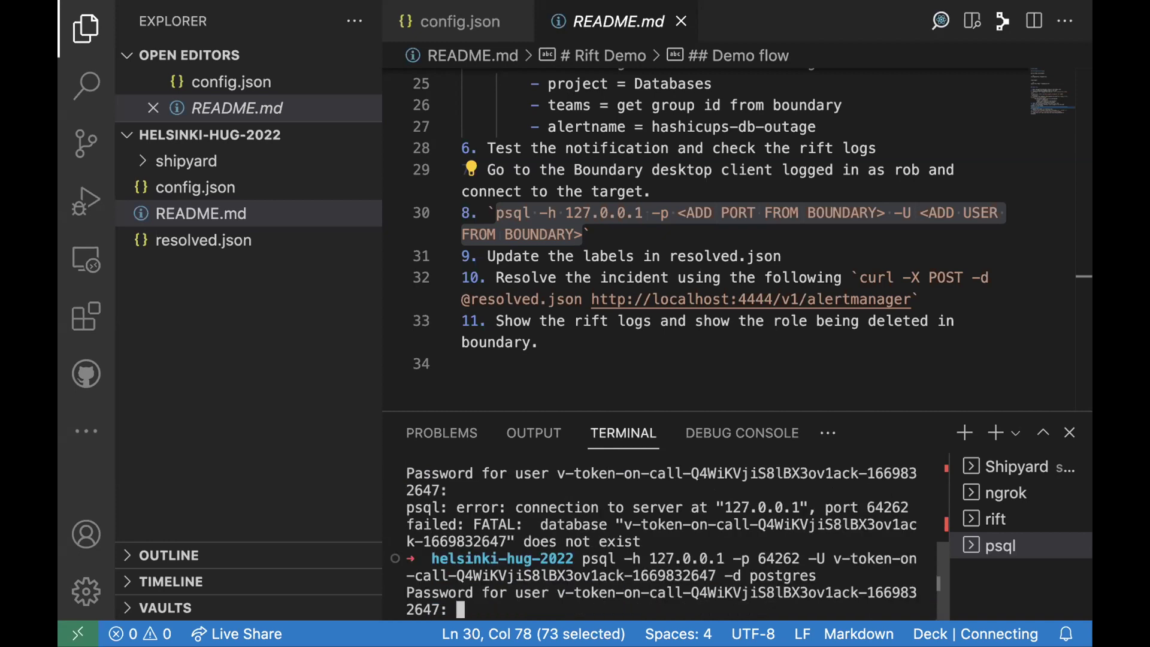
Step: Copy the database password from the Boundary desktop credentials and submit it at the psql password prompt in Visual Studio Code
{"action": "key", "text": "super+Tab"}
{"action": "left_click", "coordinate": [743, 255]}
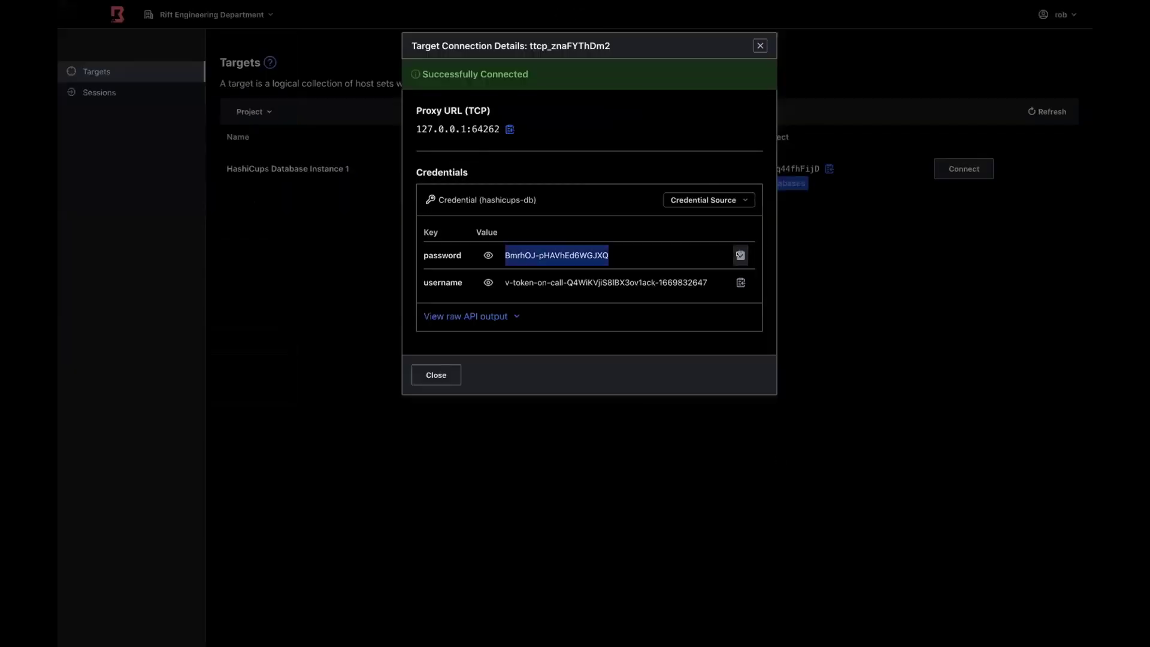
{"action": "key", "text": "super+Tab"}
{"action": "key", "text": "super+v"}
{"action": "key", "text": "Return"}
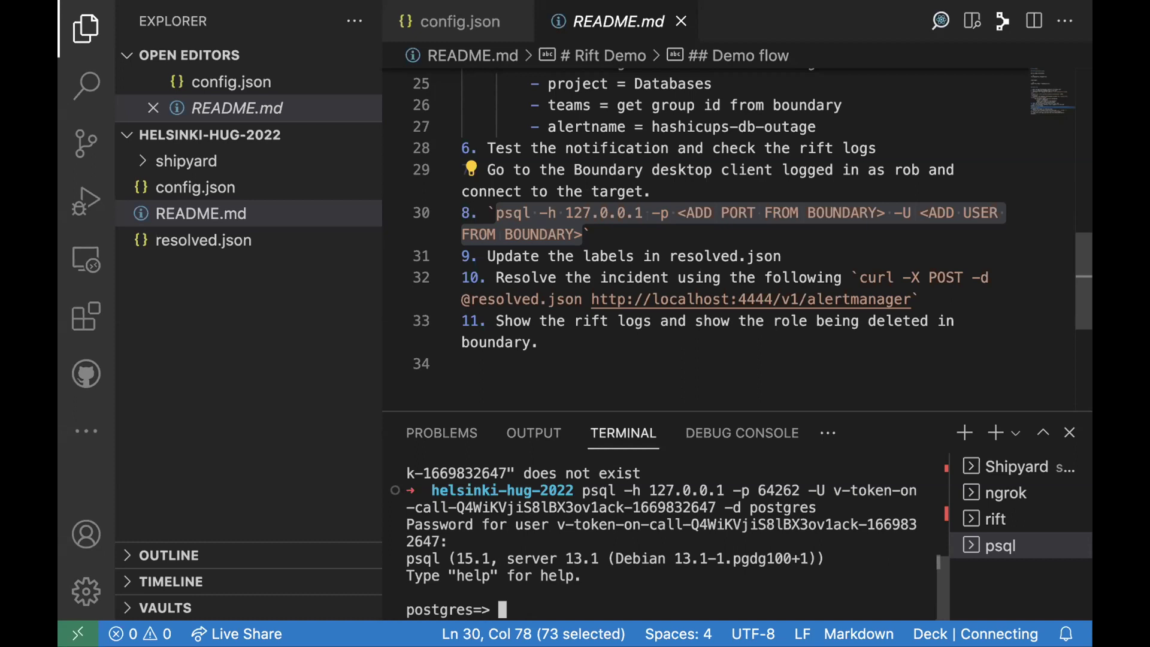
Step: Switch to Boundary desktop, close the target connection details and cancel the HashiCups Database Instance 1 session
{"action": "key", "text": "super+Tab"}
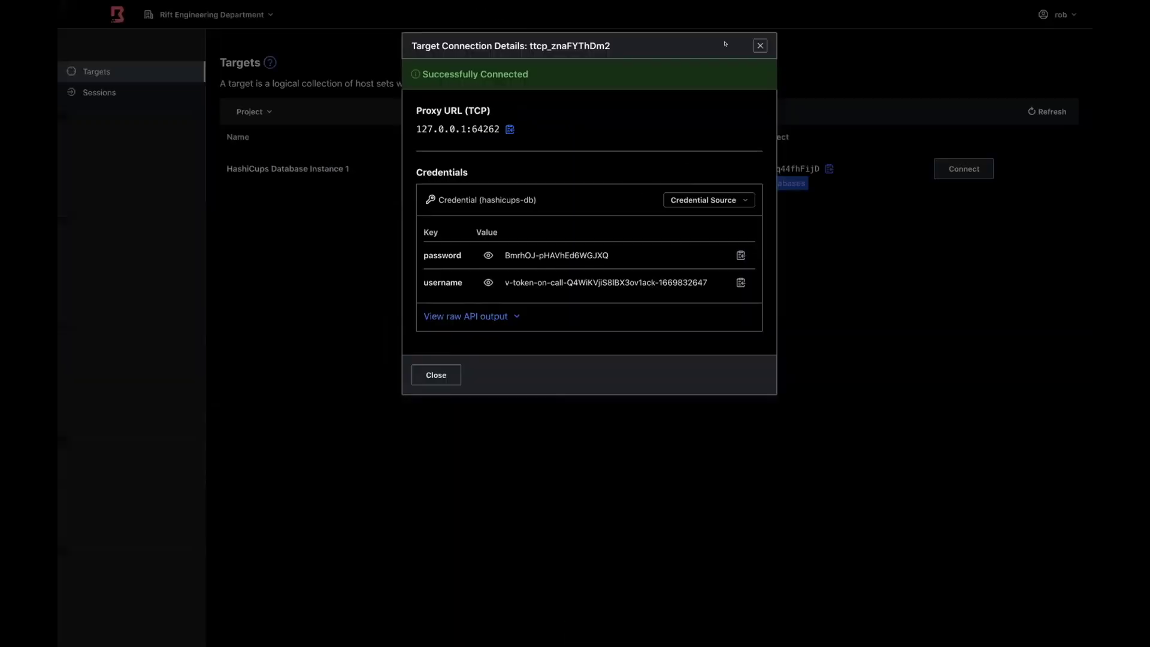
{"action": "left_click", "coordinate": [760, 46]}
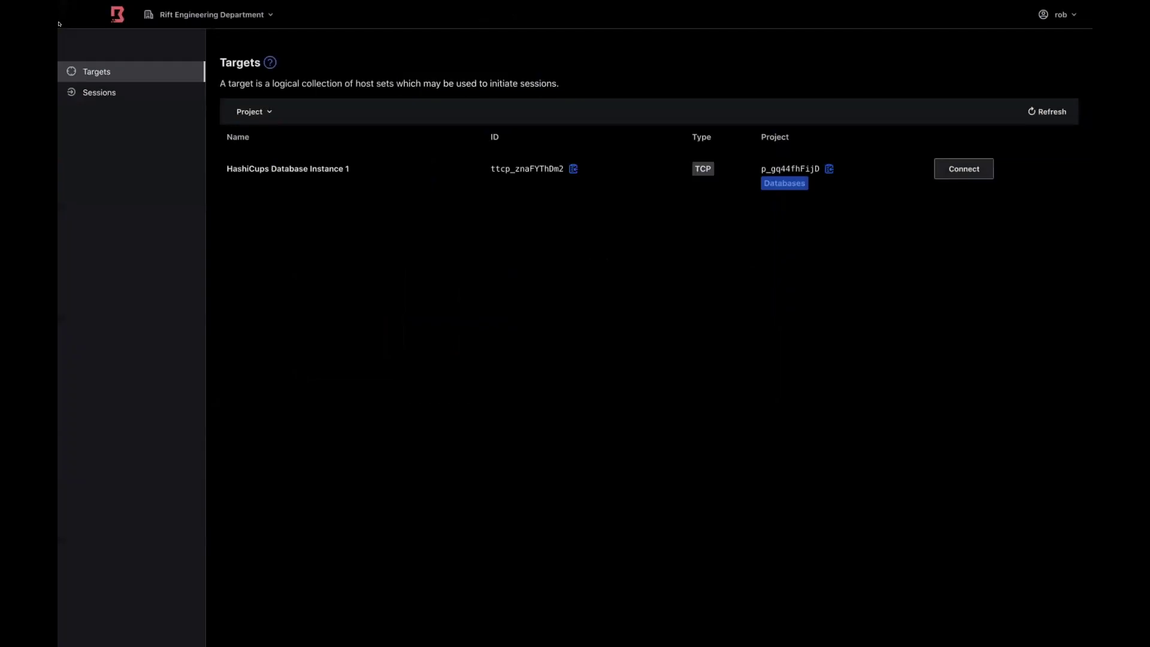
{"action": "left_click", "coordinate": [129, 91]}
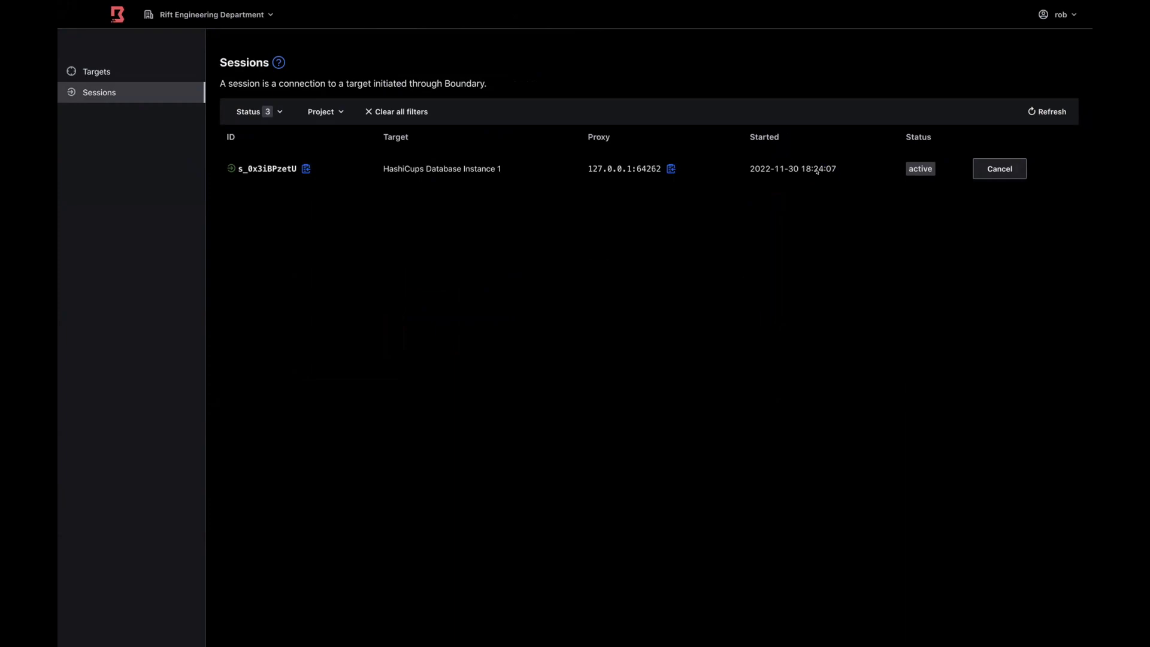
{"action": "left_click", "coordinate": [990, 169]}
Step: Return to Visual Studio Code, quit the psql session and clear the terminal
{"action": "key", "text": "ctrl+Right"}
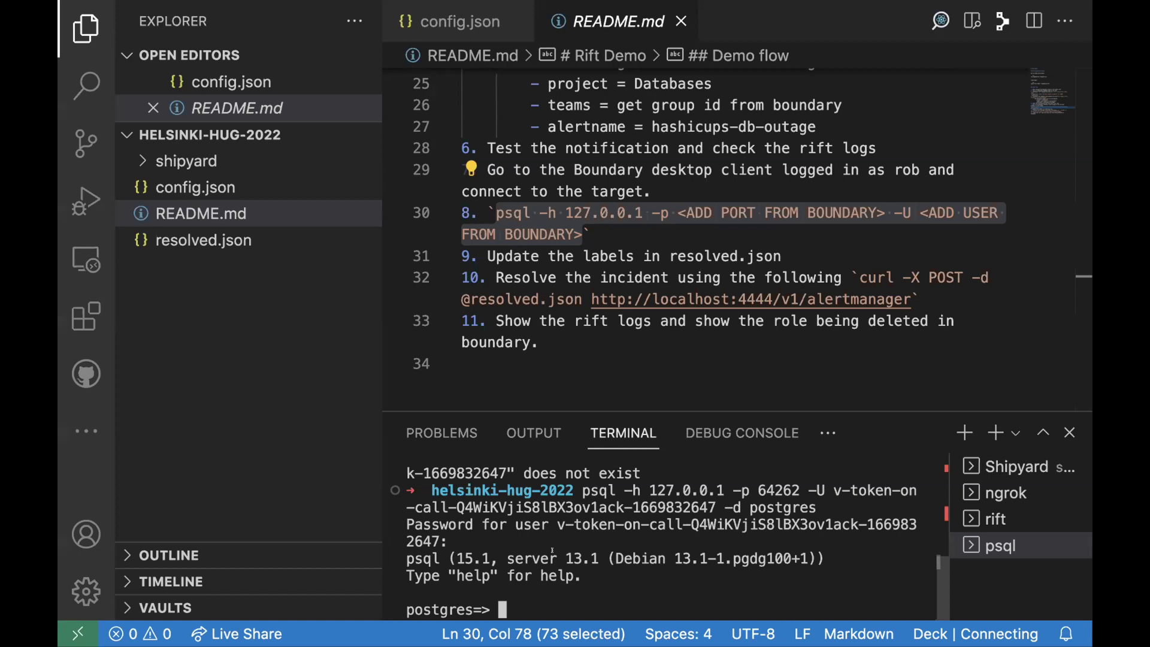
{"action": "key", "text": "Return"}
{"action": "key", "text": "Return"}
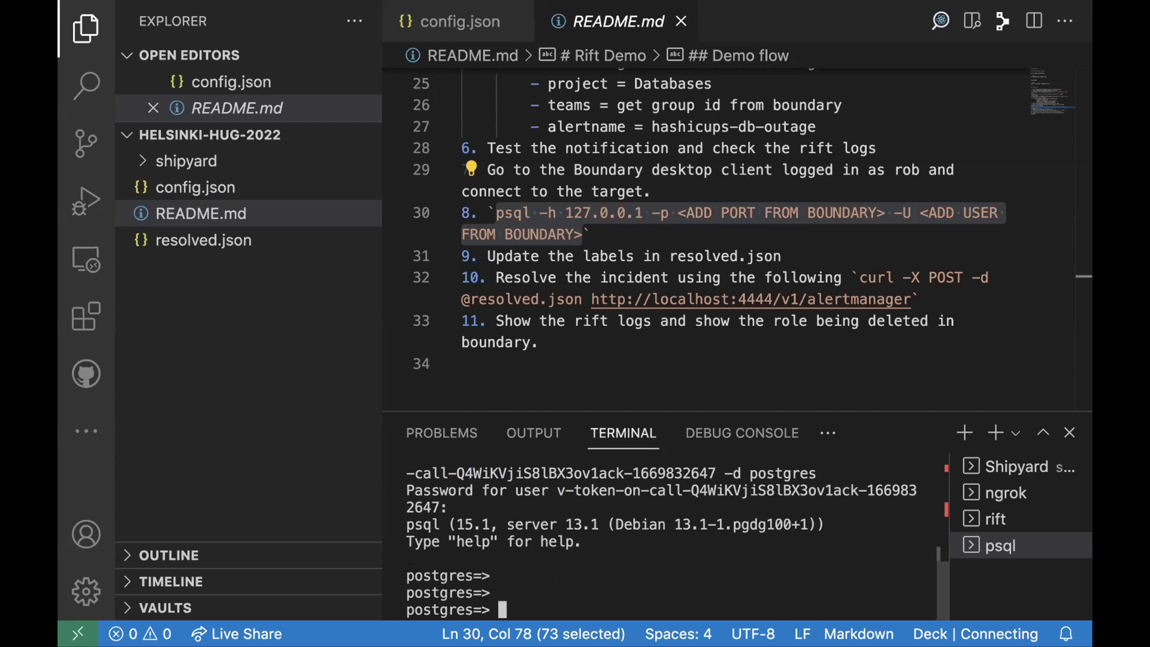
{"action": "key", "text": "ctrl+d"}
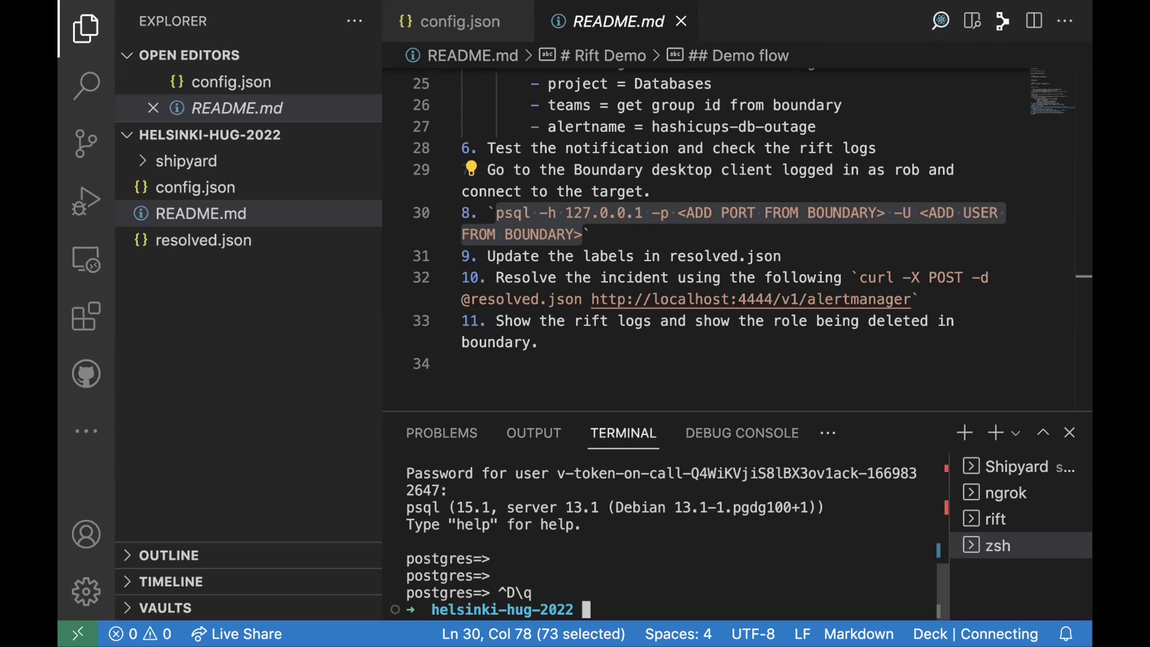
{"action": "type", "text": "clear"}
{"action": "key", "text": "Return"}
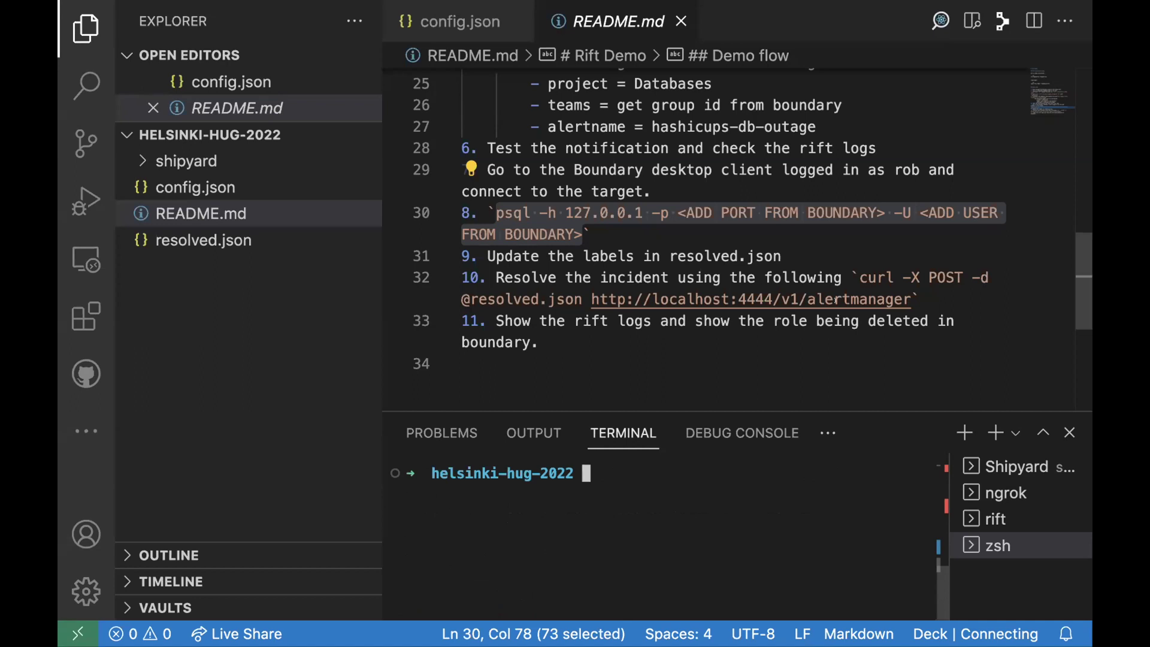
{"action": "left_click_drag", "start_coordinate": [856, 277], "coordinate": [907, 299]}
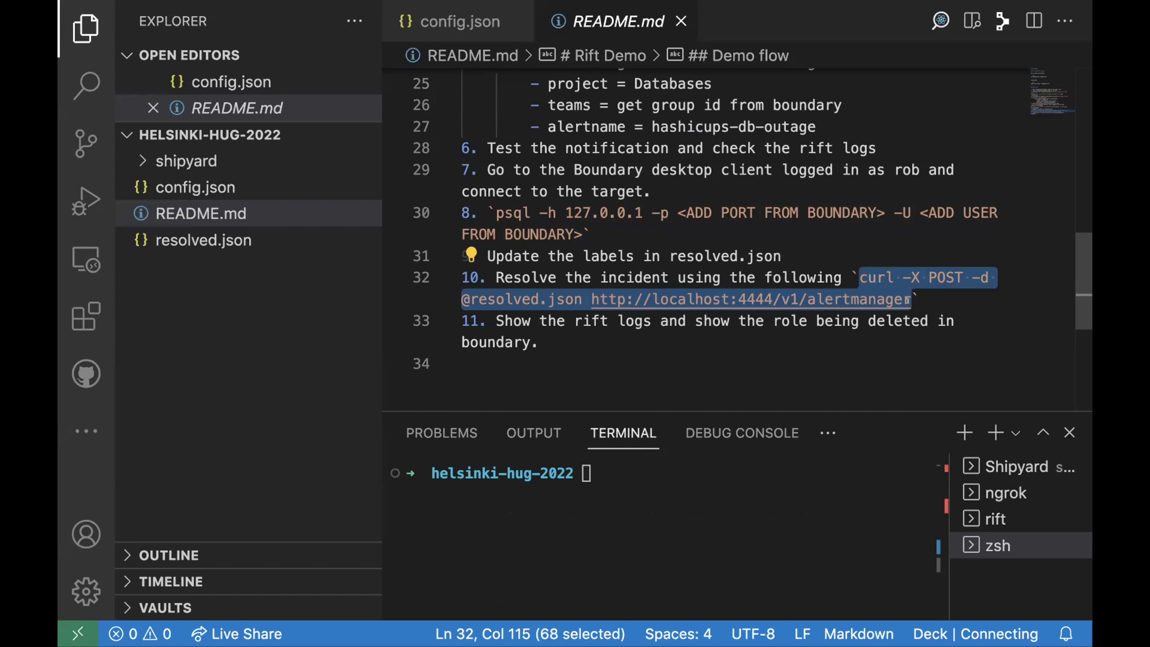
{"action": "left_click", "coordinate": [716, 482]}
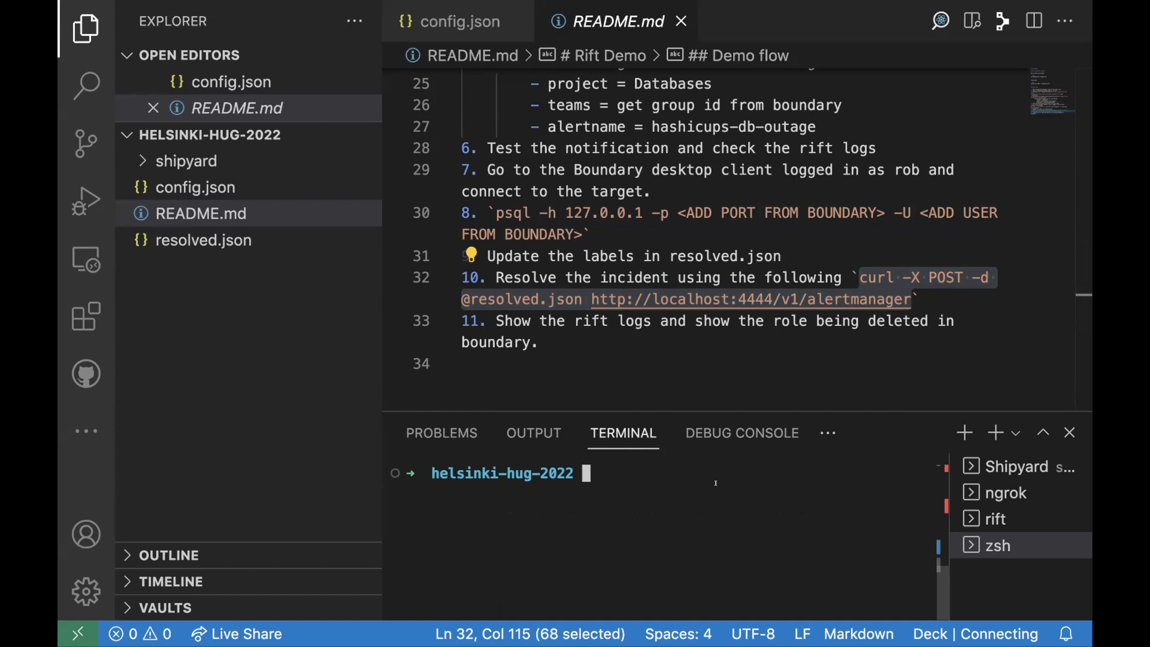
{"action": "key", "text": "super+v"}
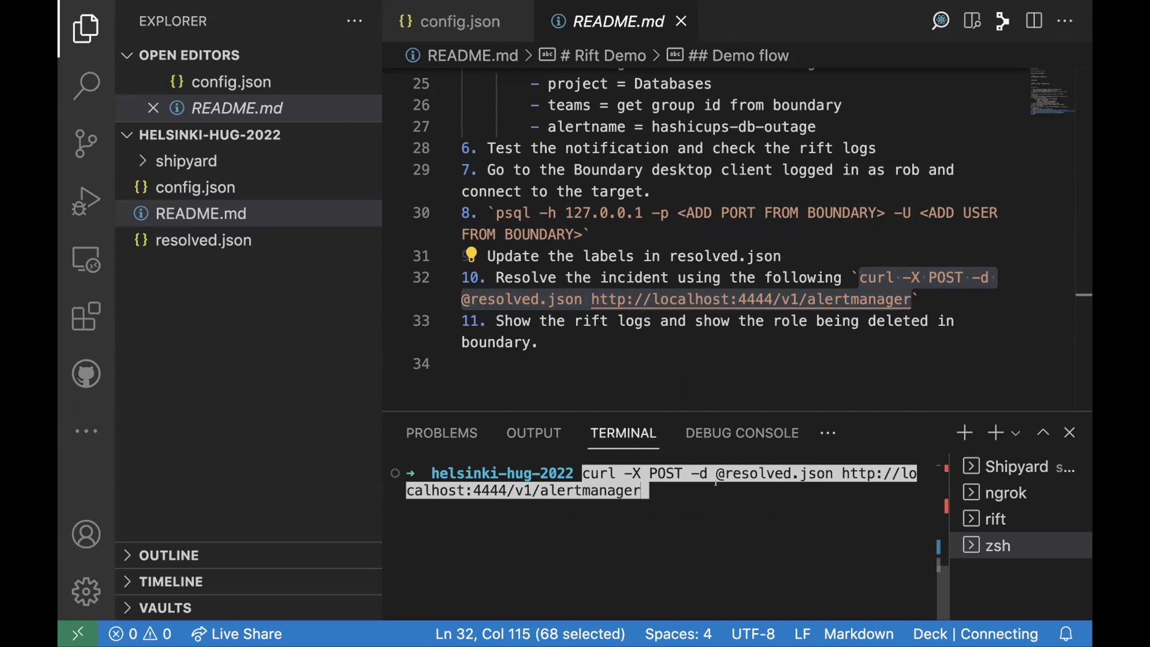
{"action": "key", "text": "Return"}
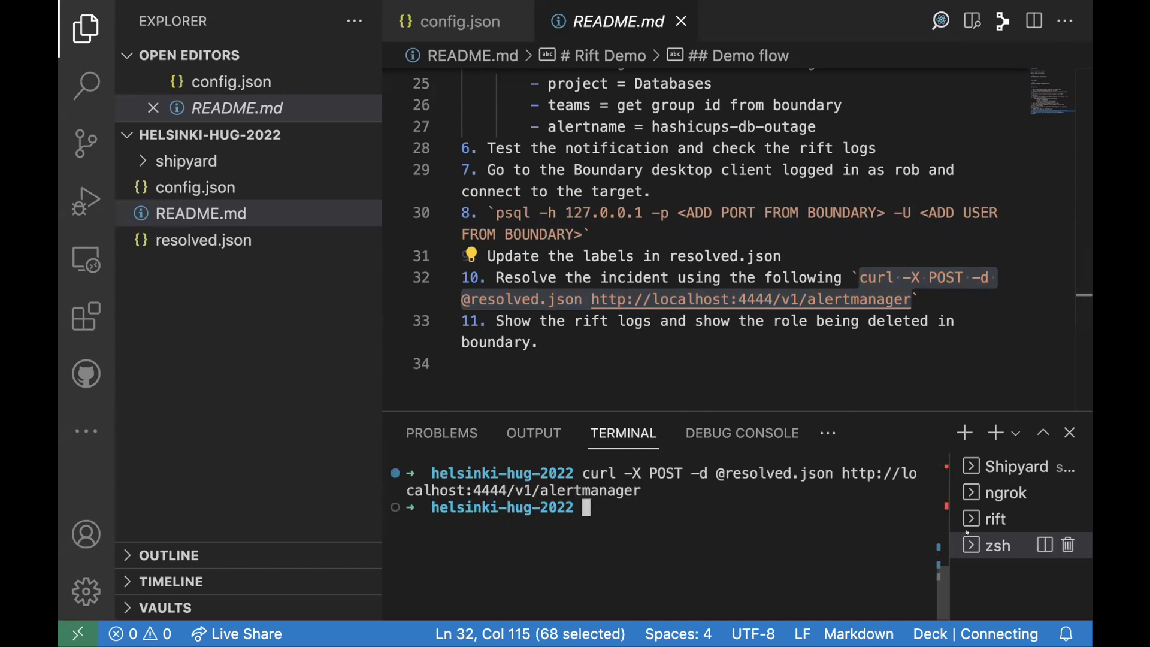
{"action": "left_click", "coordinate": [995, 519]}
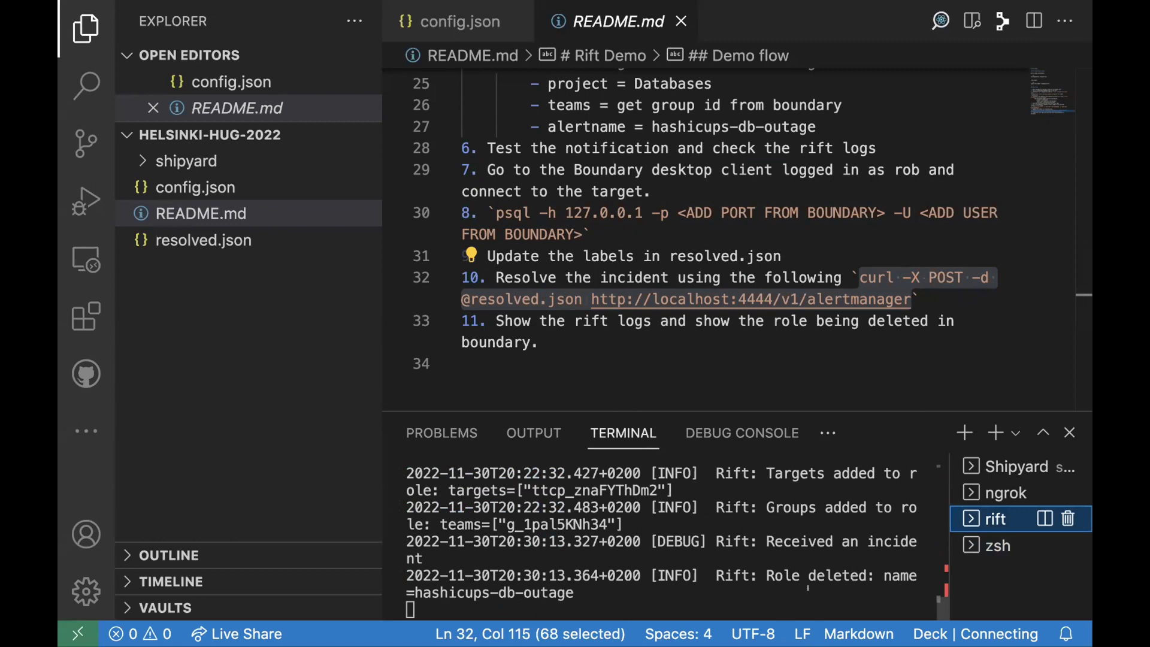
Step: Switch to Boundary desktop and sign out of the current account
{"action": "key", "text": "ctrl+Left"}
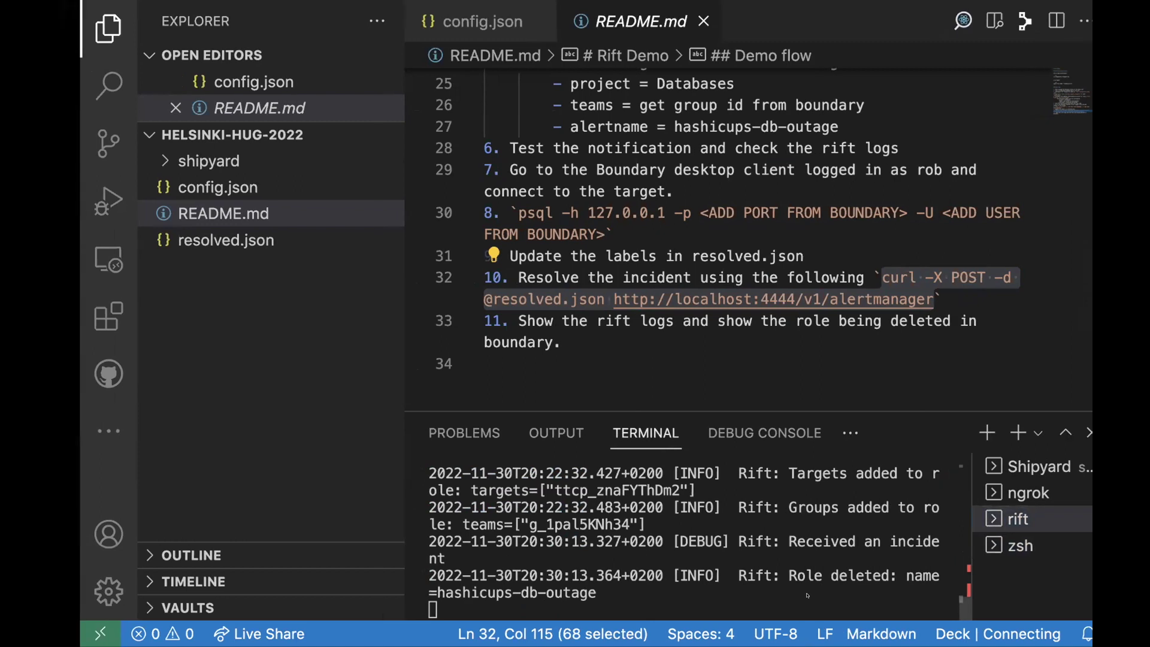
{"action": "left_click", "coordinate": [1056, 15]}
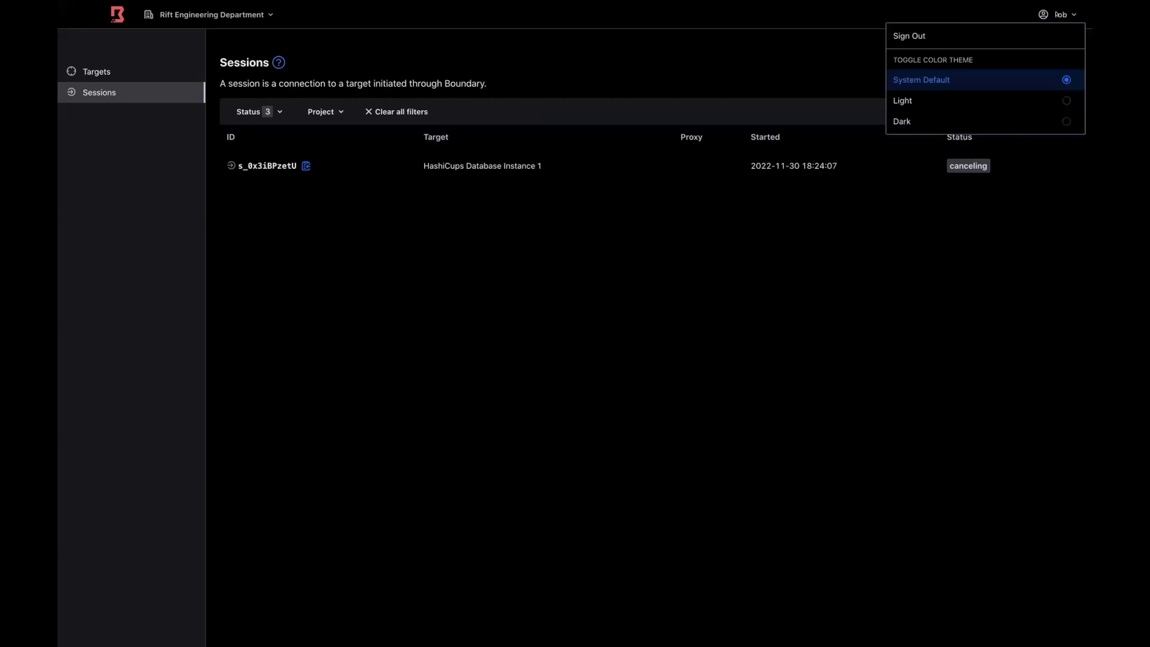
{"action": "left_click", "coordinate": [965, 38]}
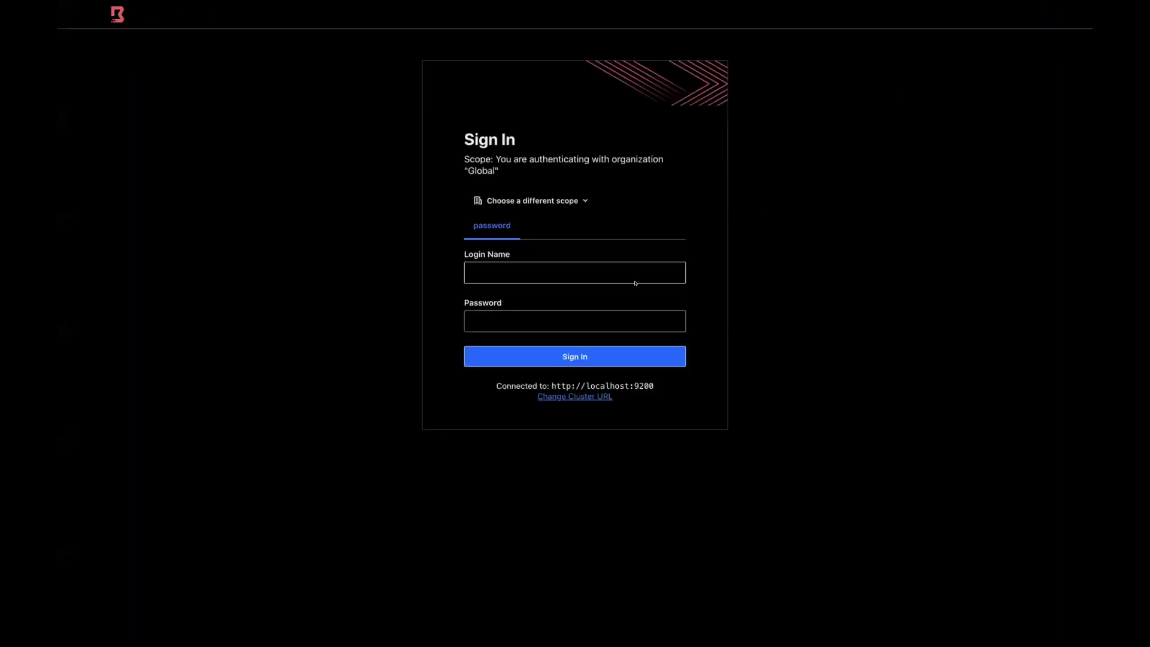
Step: Try to sign in to the Global organization with the on-call user's login name and password
{"action": "left_click", "coordinate": [523, 283]}
{"action": "type", "text": "rob"}
{"action": "key", "text": "Tab"}
{"action": "type", "text": "password"}
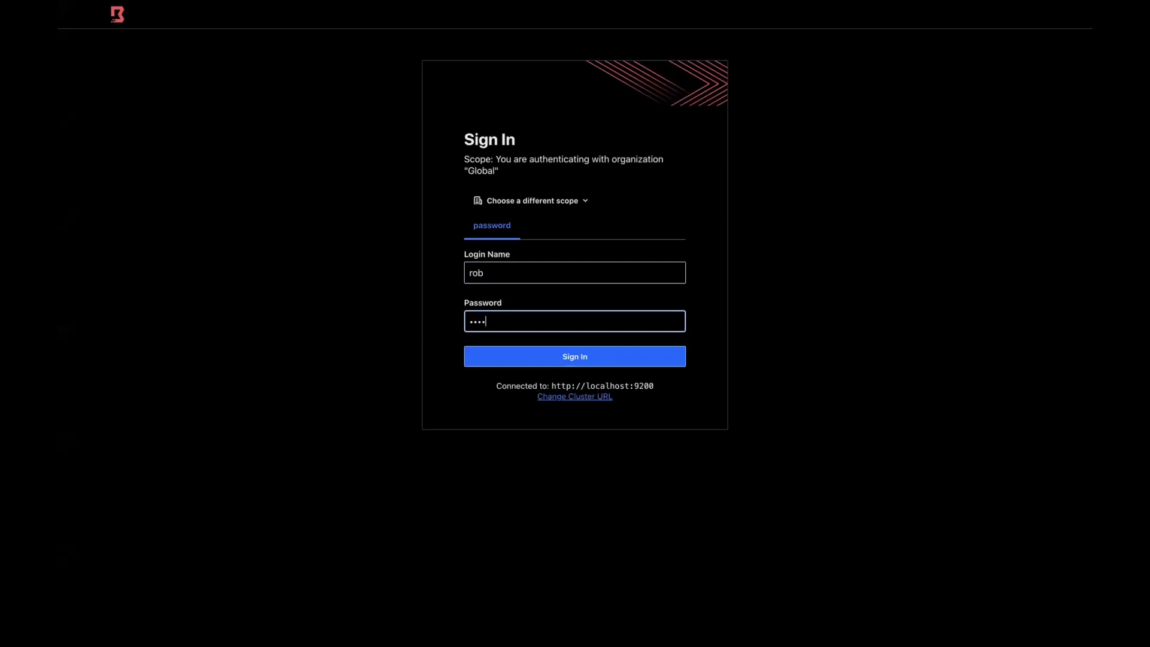
{"action": "key", "text": "Return"}
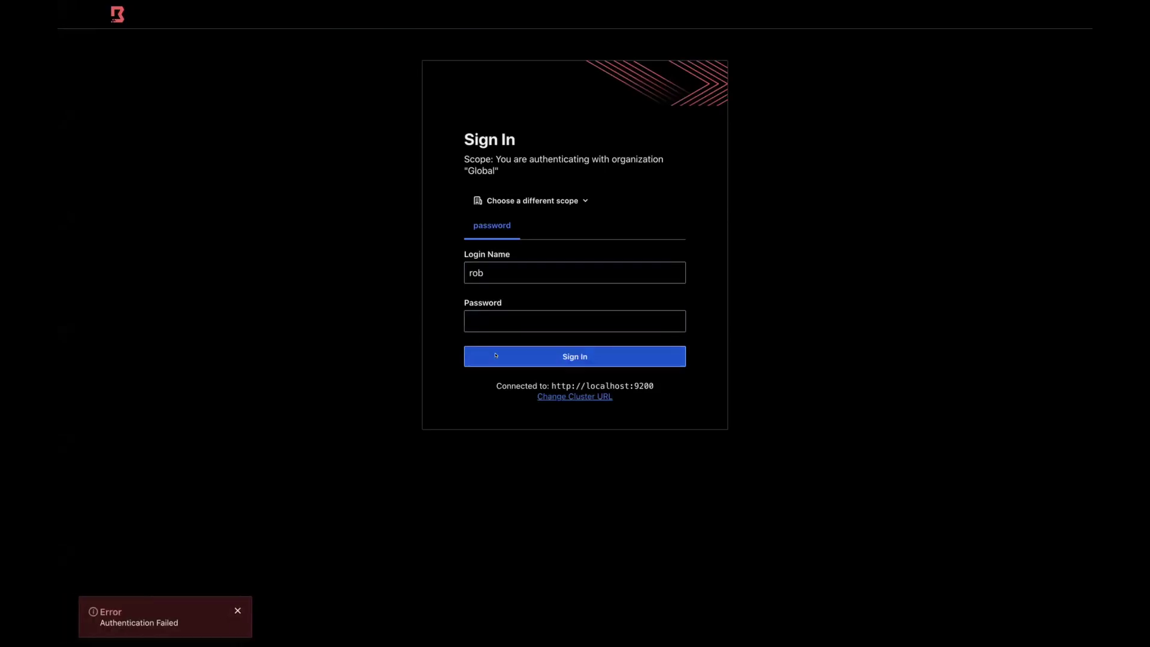
Step: Change the sign-in scope to Rift Engineering Department and sign in with the account password
{"action": "left_click", "coordinate": [536, 201]}
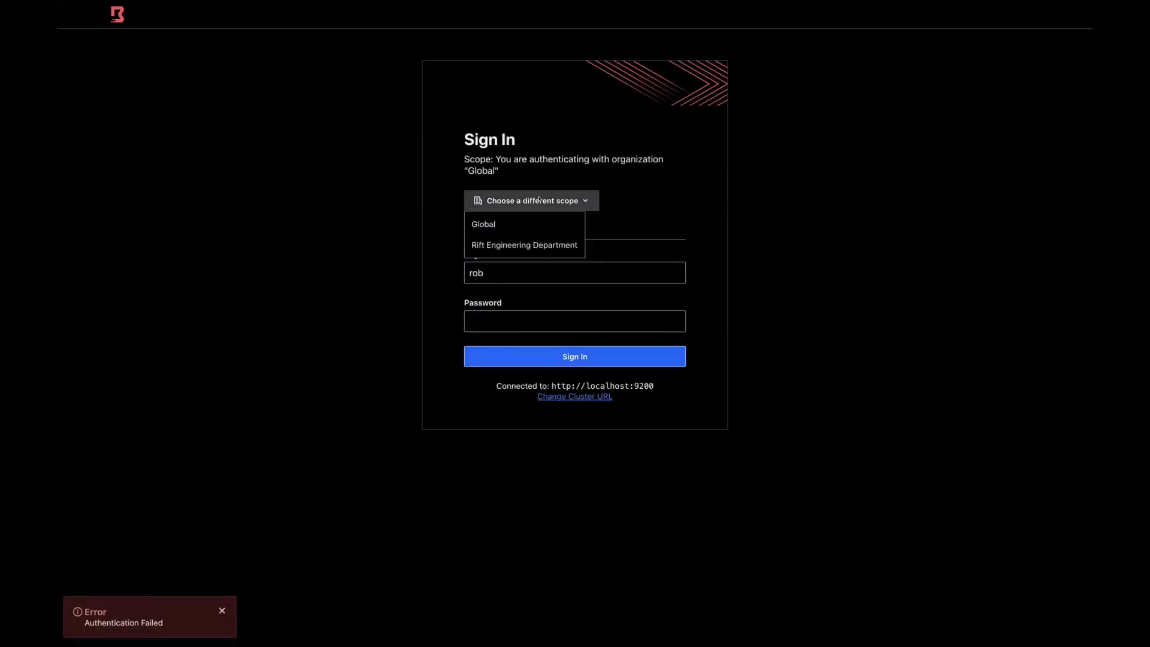
{"action": "left_click", "coordinate": [525, 243]}
{"action": "left_click", "coordinate": [513, 318]}
{"action": "type", "text": "password"}
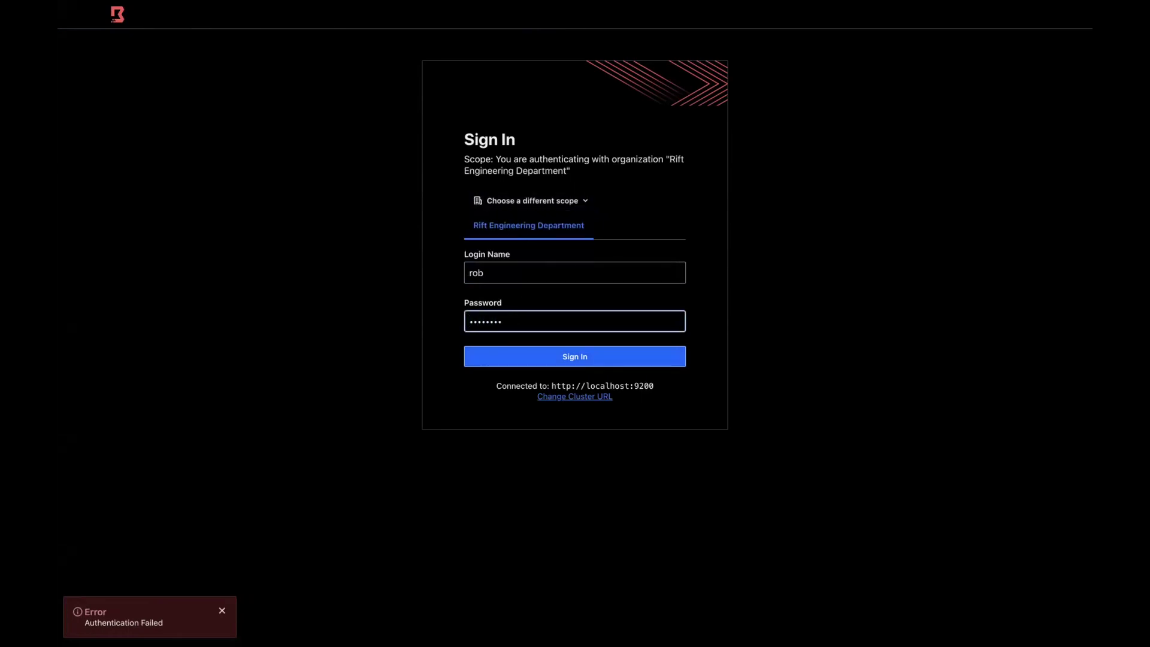
{"action": "key", "text": "Return"}
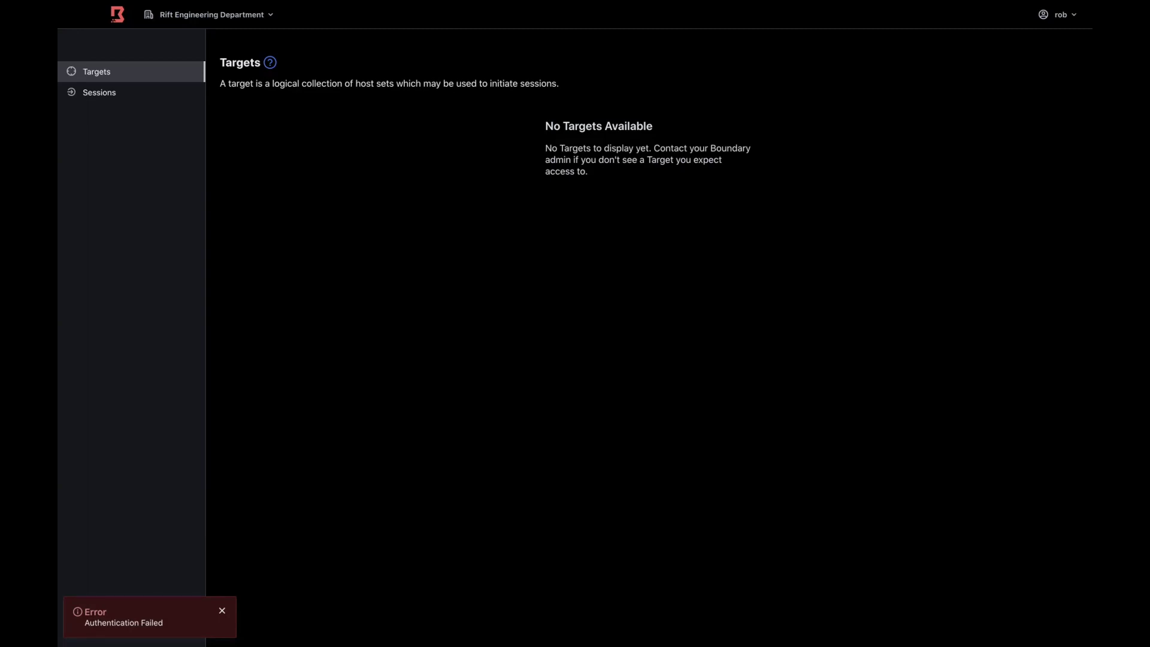
Step: Switch to the Keynote presentation, start the slideshow from the Demo slide and advance to "What's next for Rift?"
{"action": "key", "text": "ctrl+Left"}
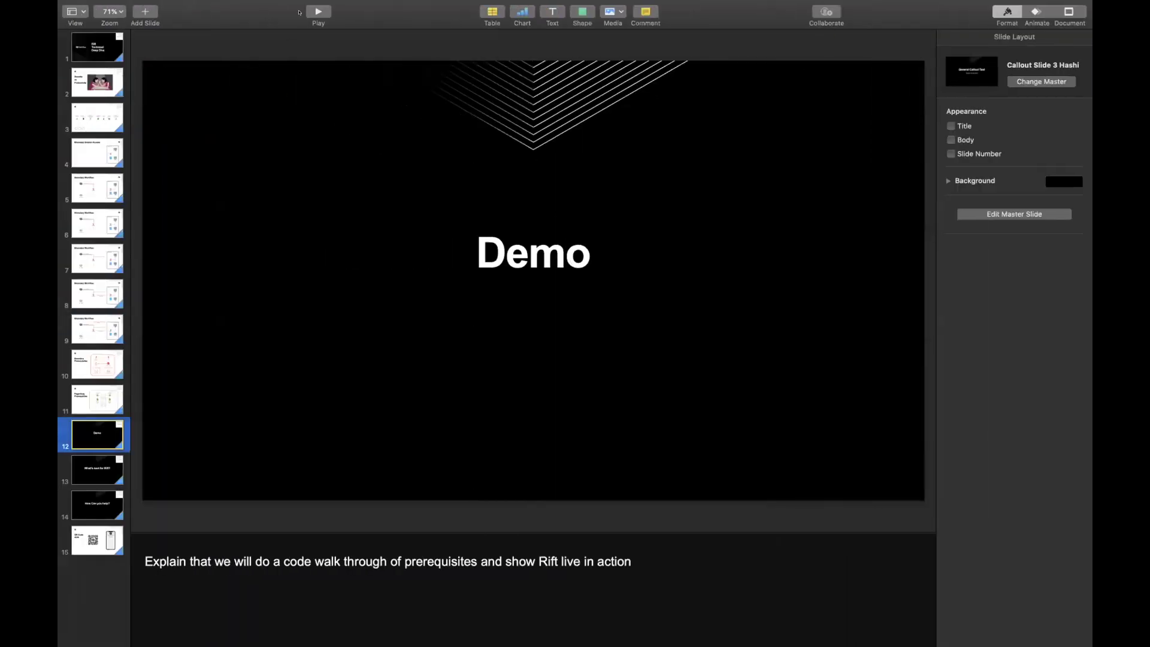
{"action": "left_click", "coordinate": [317, 12]}
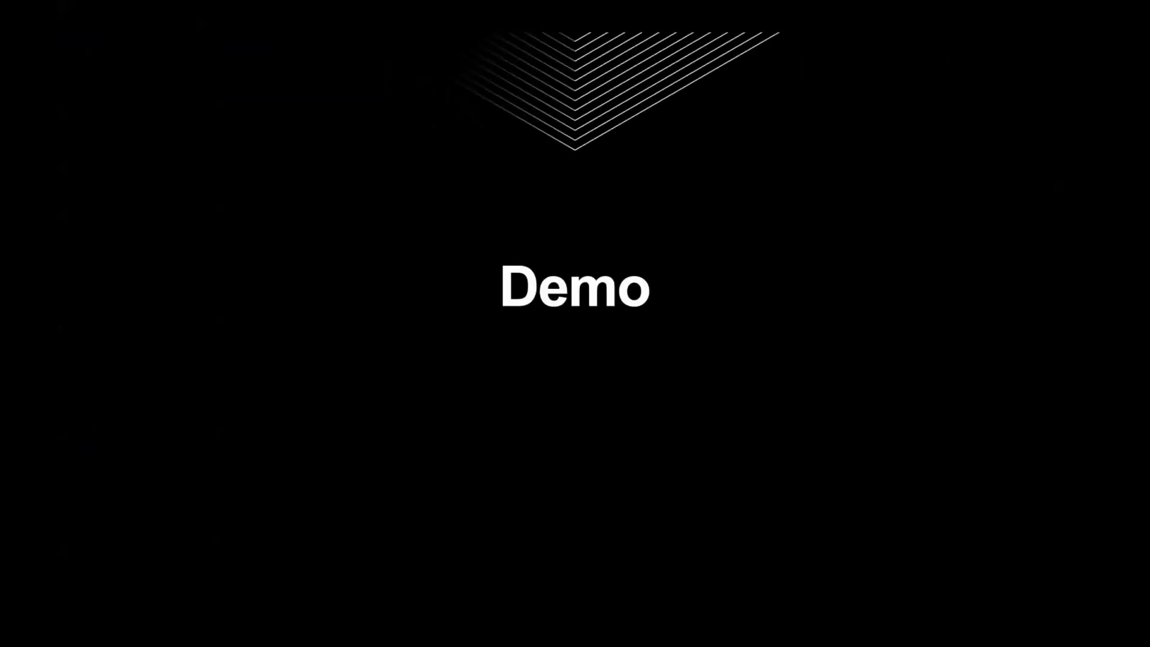
{"action": "key", "text": "Right"}
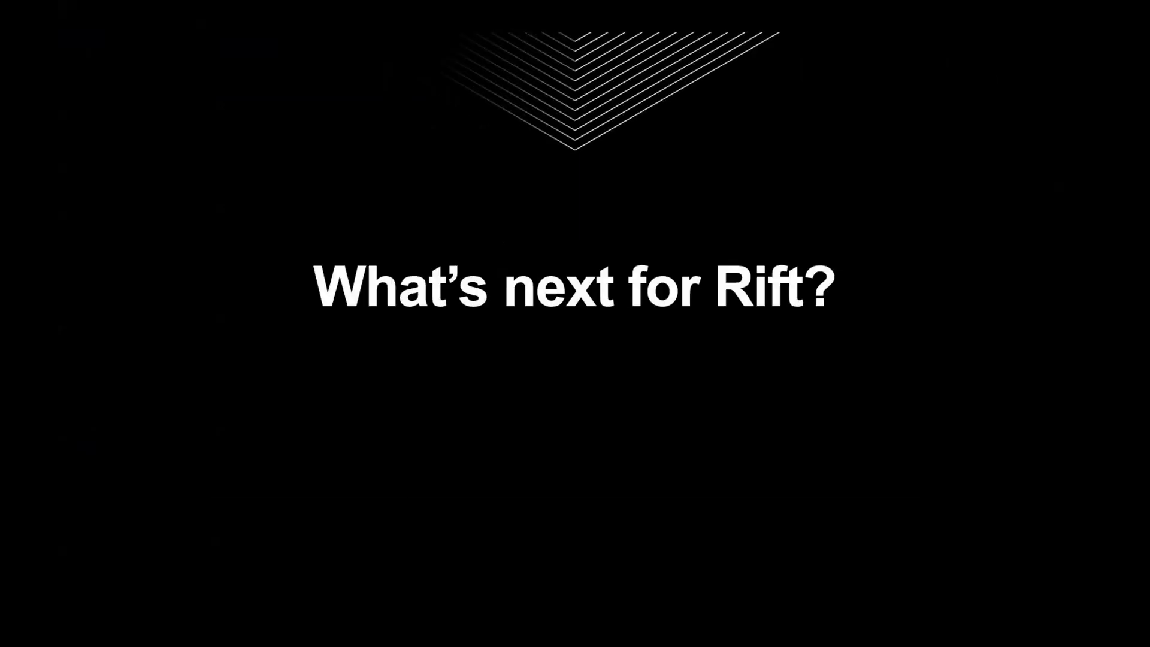